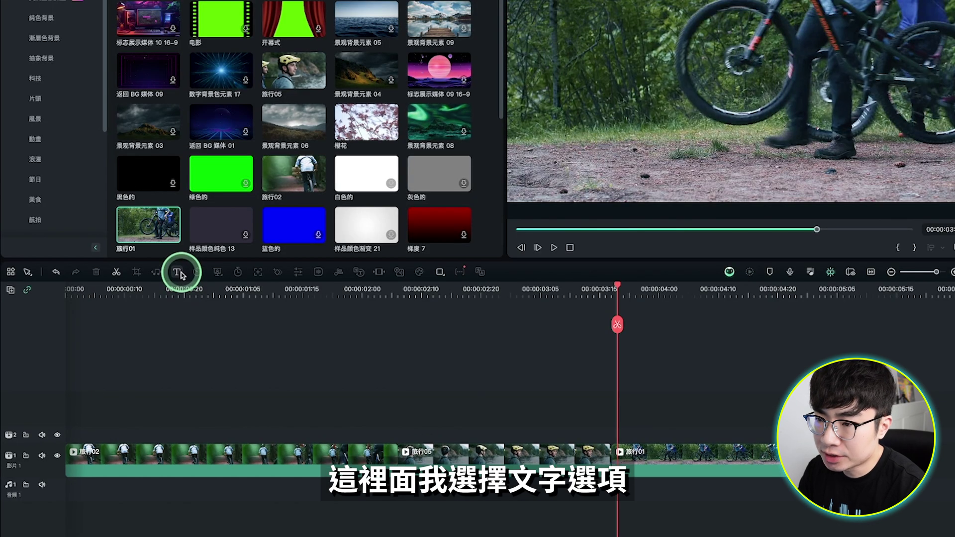
Add a quick text title at the playhead and open voice cloning from its text-to-speech settings.
left_click(132, 316)
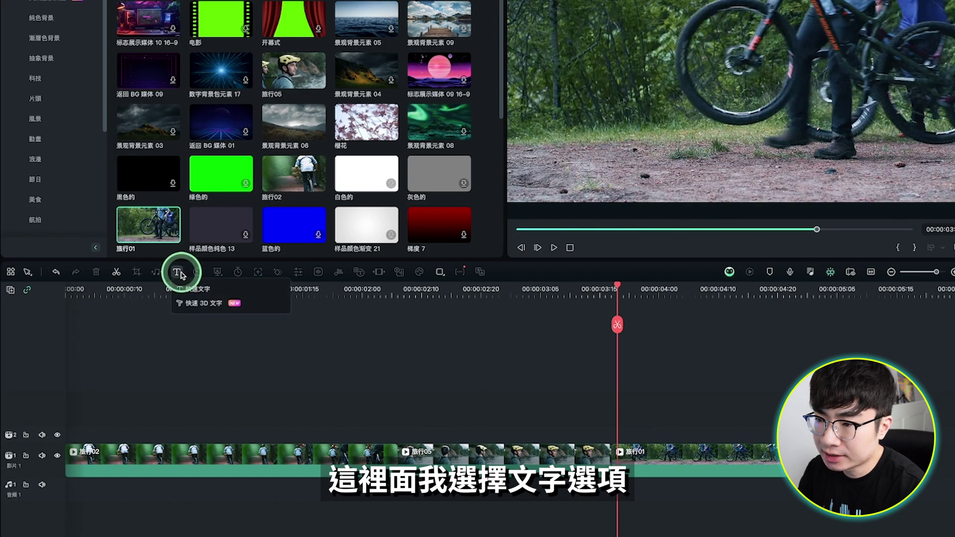
left_click(209, 292)
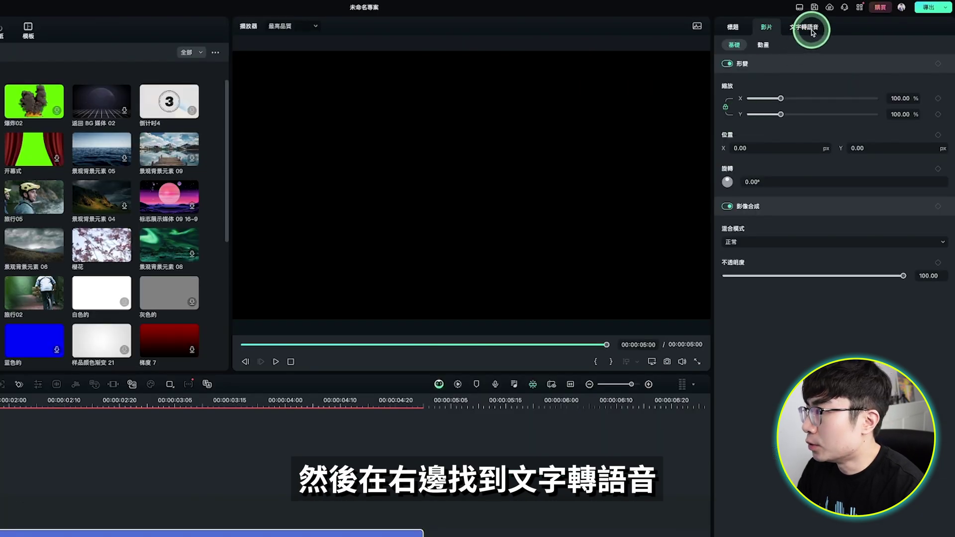
left_click(810, 29)
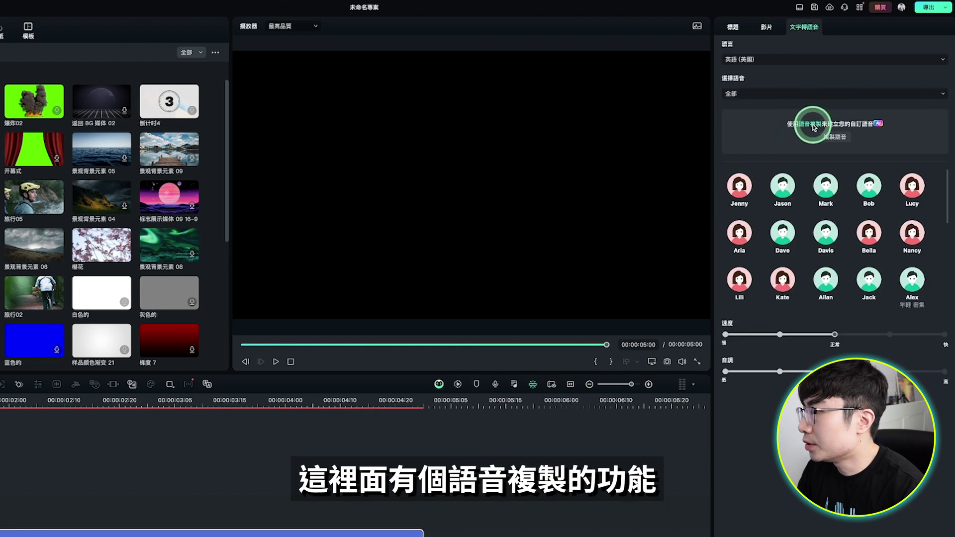
left_click(841, 138)
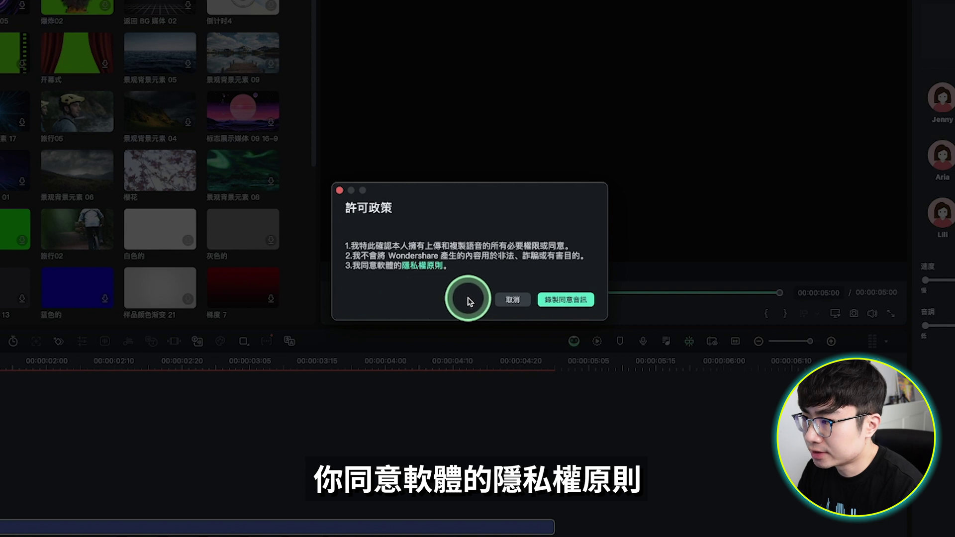
Record the consent audio, then create the AI voice clone with the free trial and select the cloned voice.
left_click(573, 300)
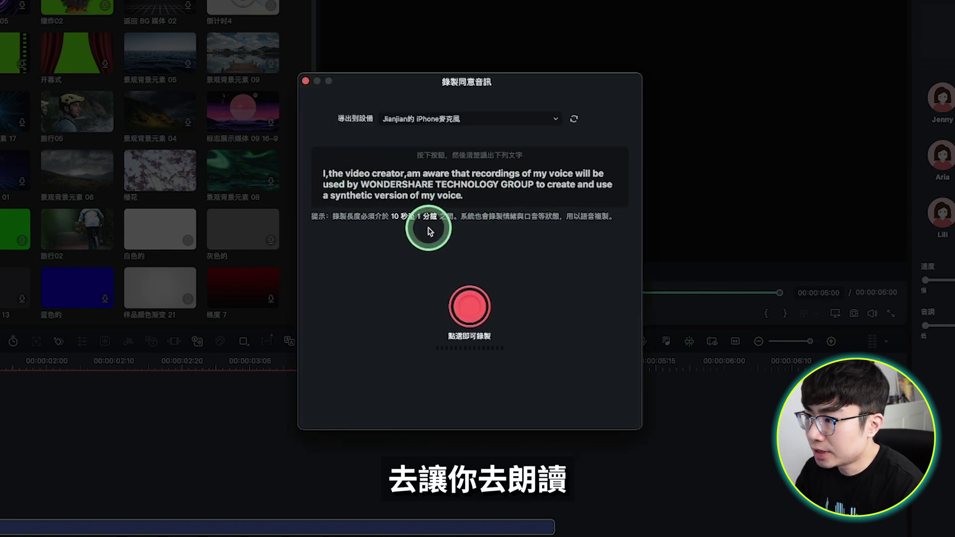
left_click(481, 304)
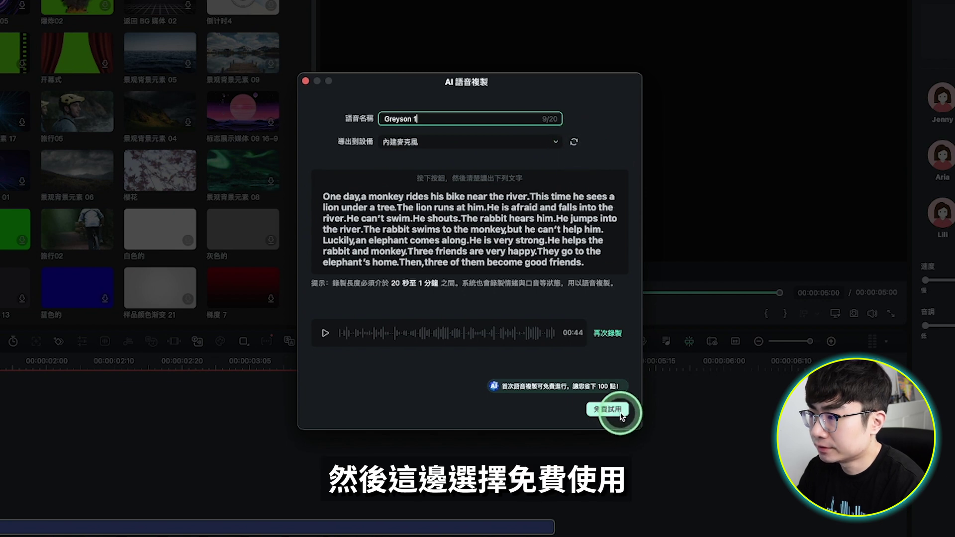
left_click(621, 416)
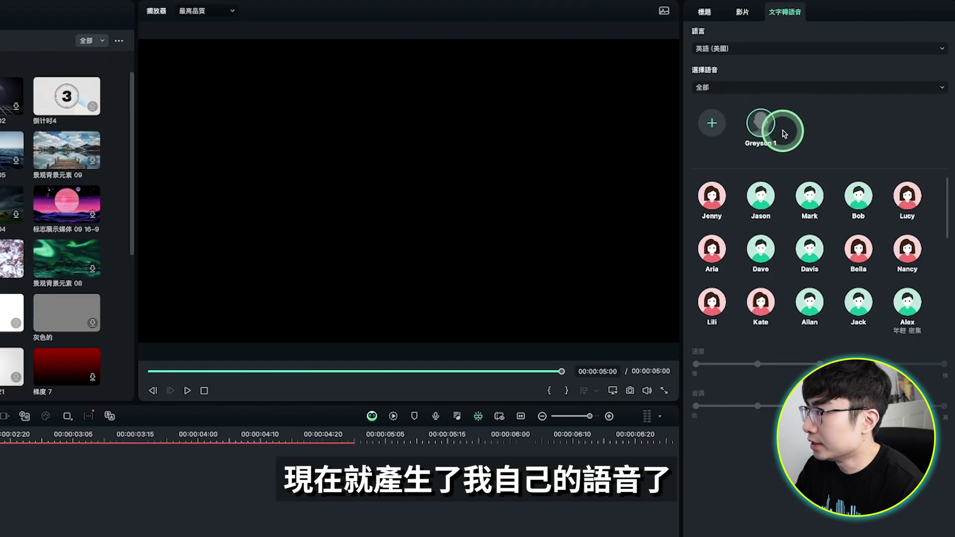
left_click(755, 124)
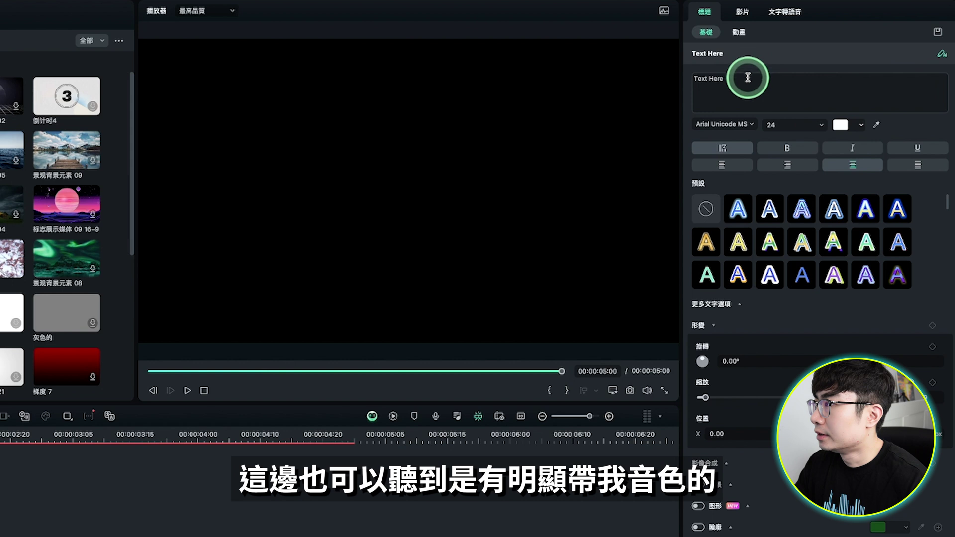
Replace the title's placeholder with the pasted Filmora AI features script and generate its speech with the cloned voice.
key("super+v")
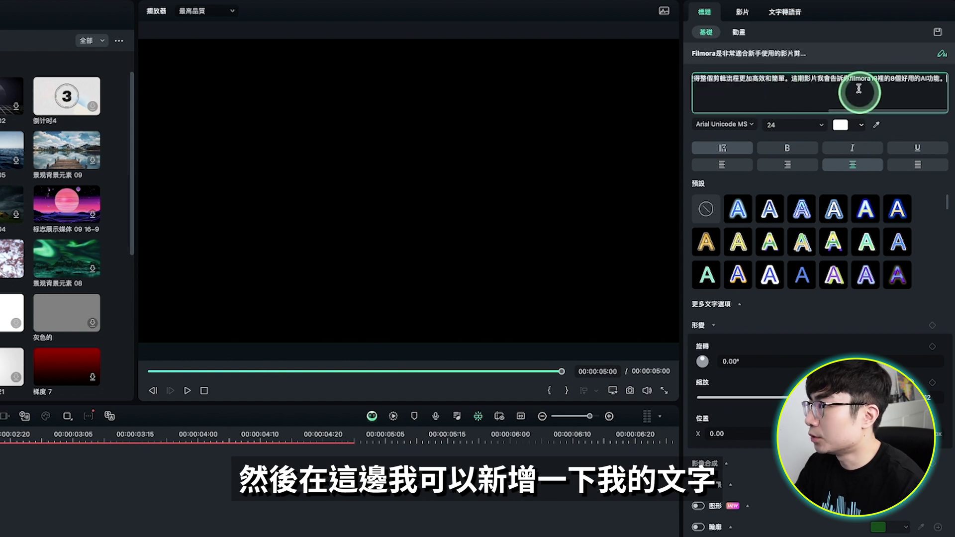
left_click(785, 12)
left_click(780, 121)
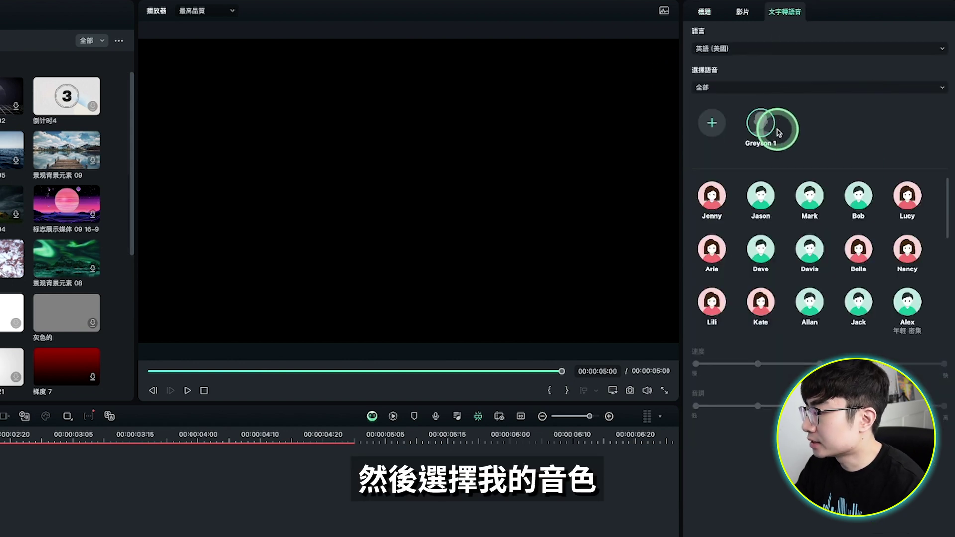
left_click(930, 304)
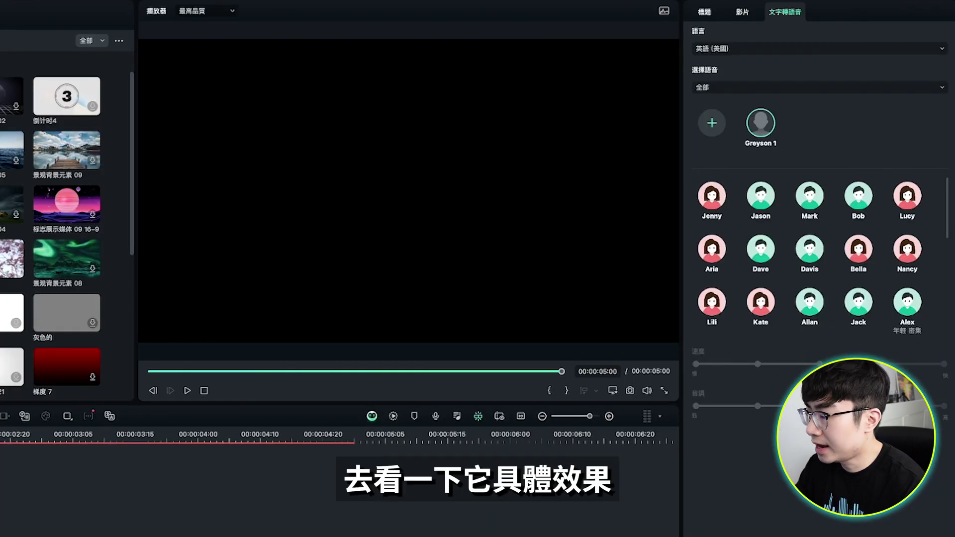
Play the timeline to listen to the generated voice-over.
left_click(359, 429)
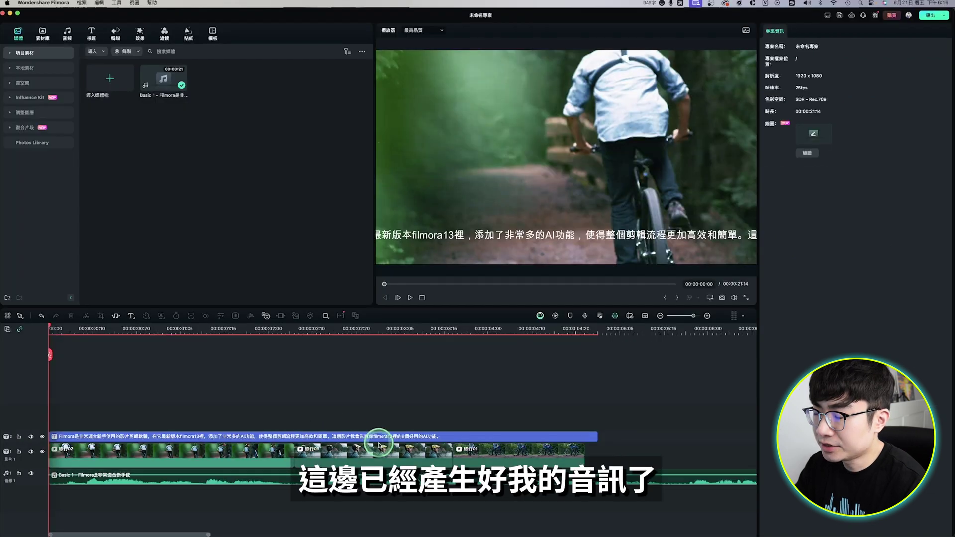
left_click(435, 413)
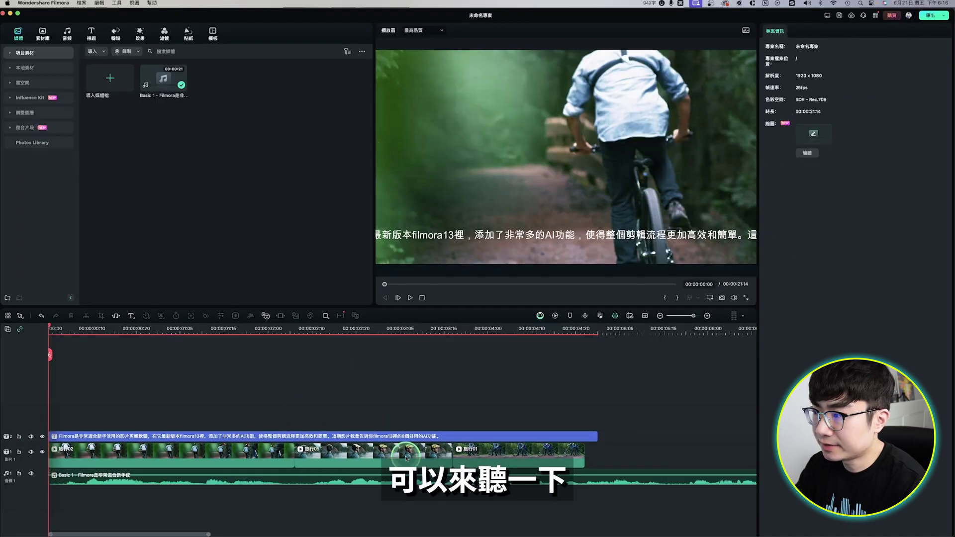
key("space")
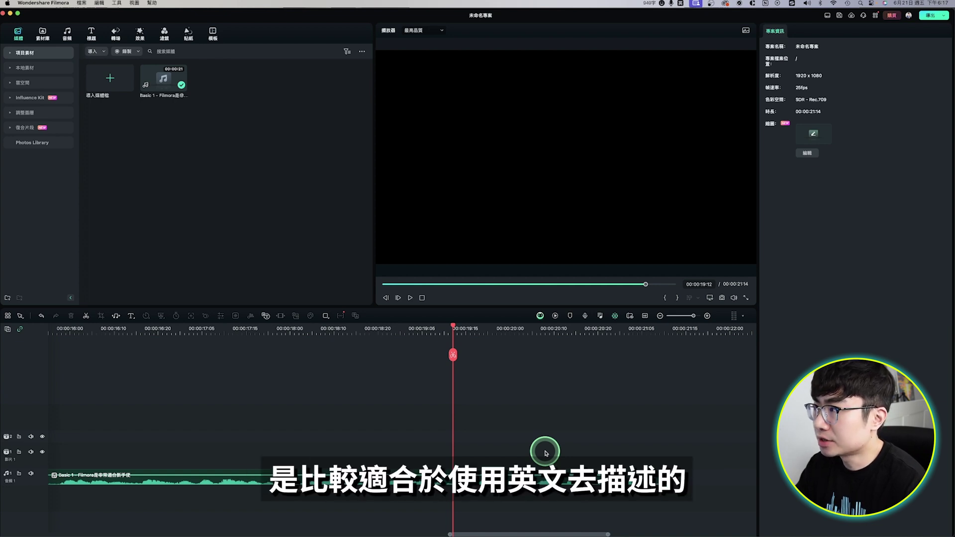
left_click(576, 477)
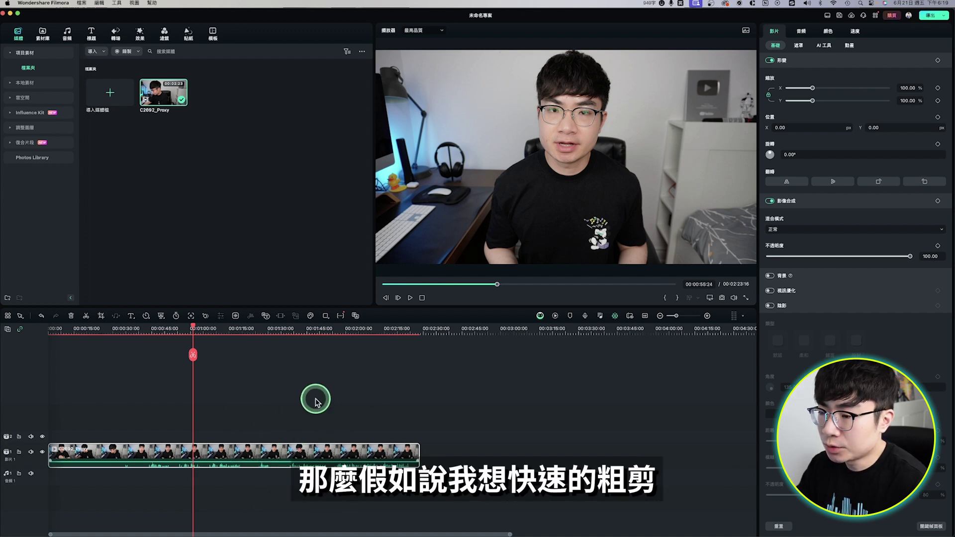
Transcribe the C2692_Proxy clip with AI text-based editing, using 中文 (臺灣) as the transcription language.
right_click(297, 450)
mouse_move(373, 326)
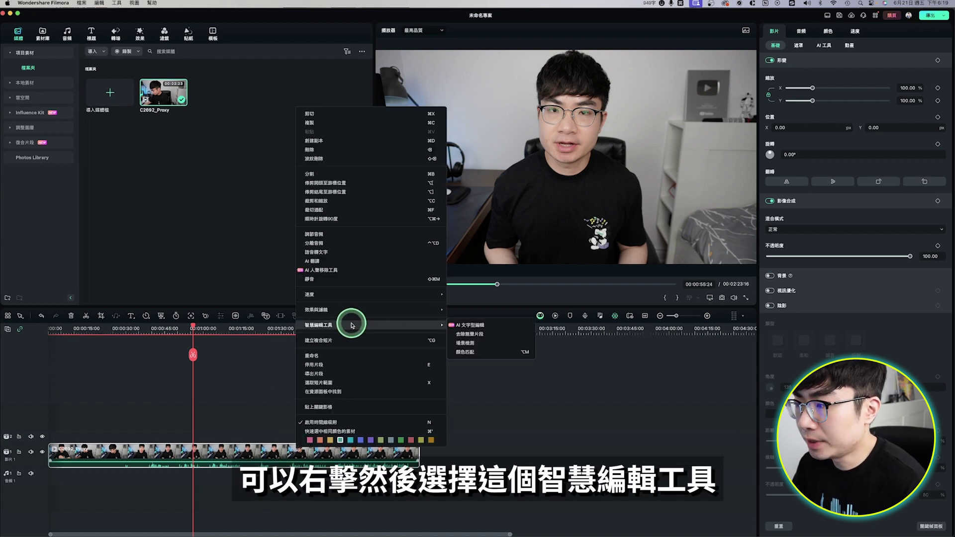
left_click(501, 327)
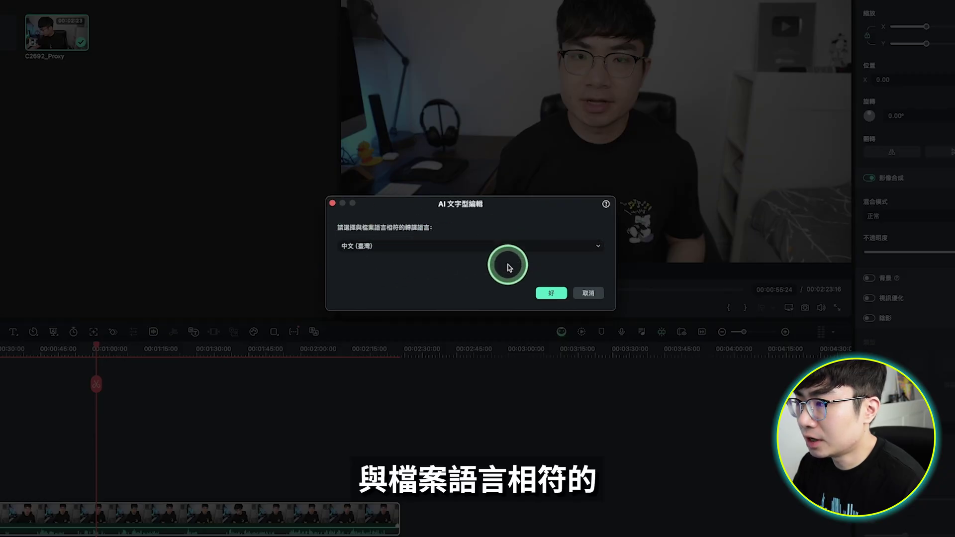
left_click(468, 250)
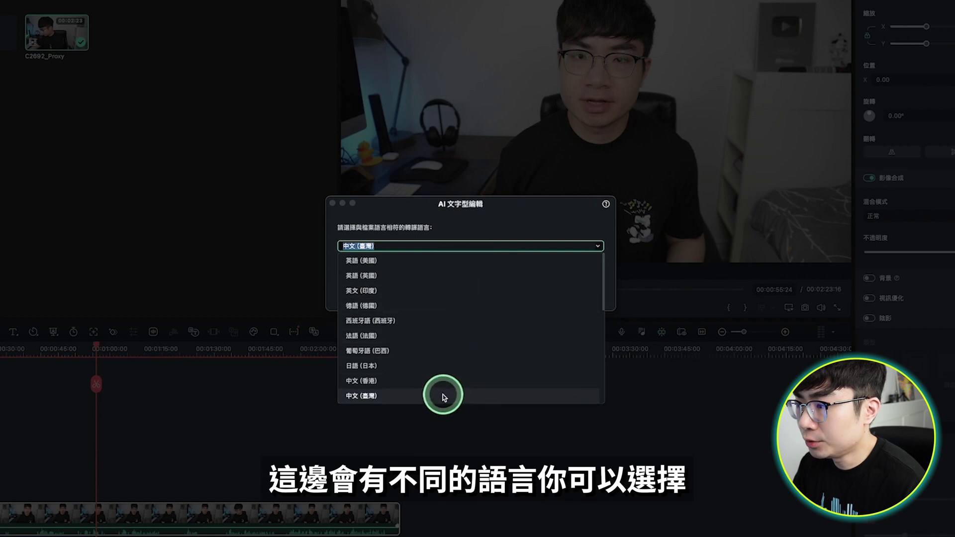
scroll(466, 362, "down", 3)
left_click(437, 296)
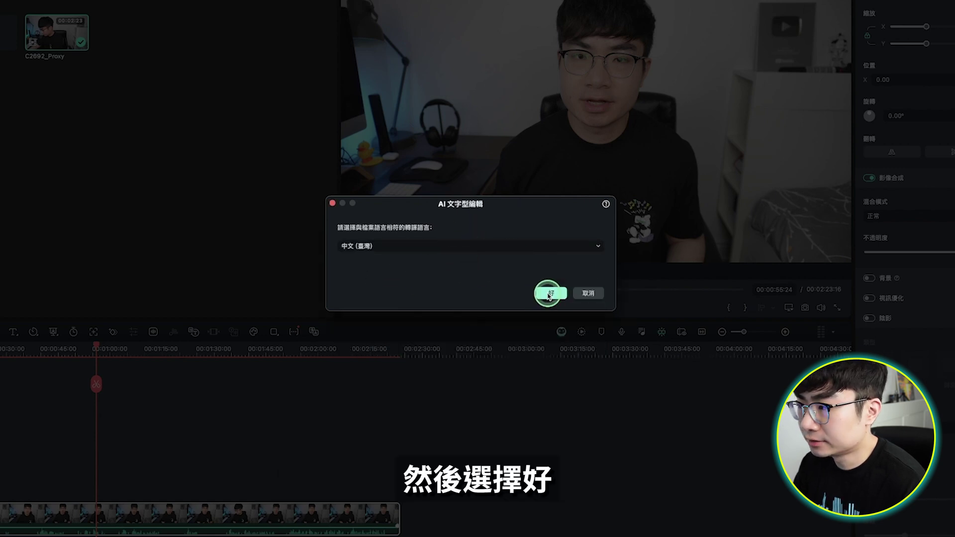
left_click(549, 294)
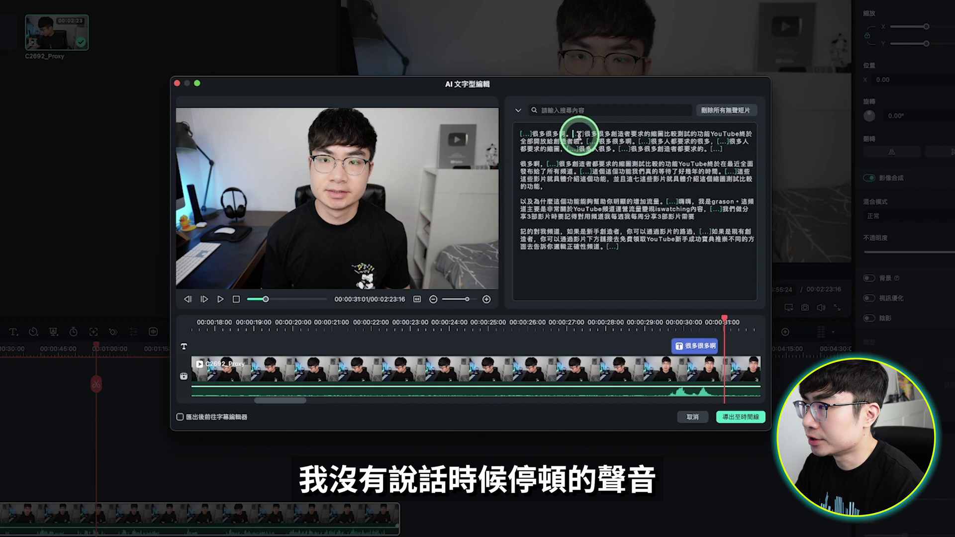
Remove all silent segments from the transcript and delete the repeated sentences ending the first paragraph, starting at 很多人都要求的很多.
mouse_move(715, 113)
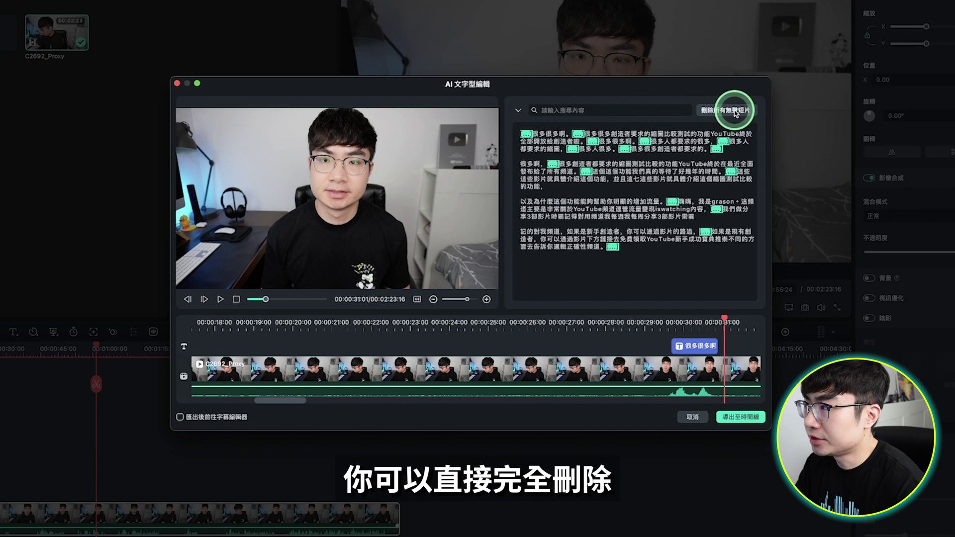
left_click(735, 112)
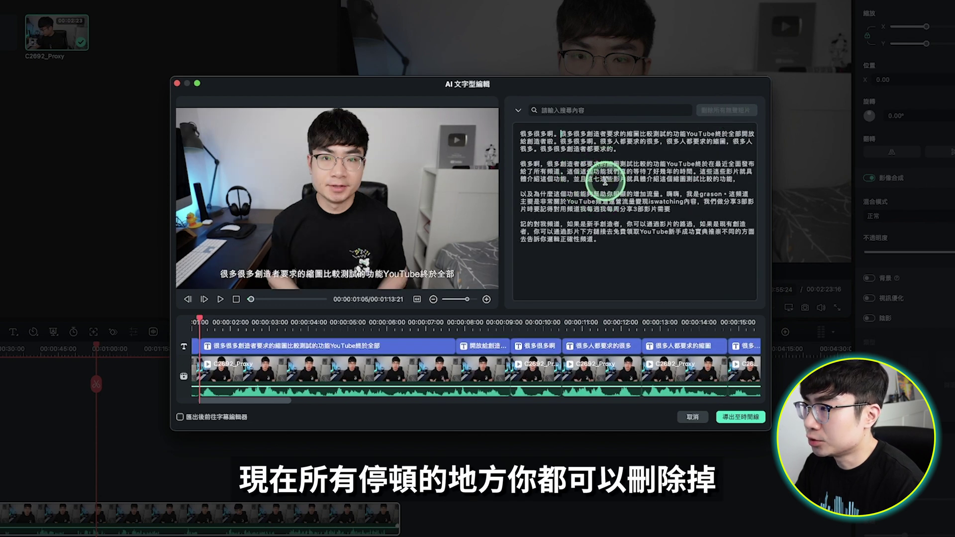
left_click(600, 142)
left_click_drag(609, 142, 618, 148)
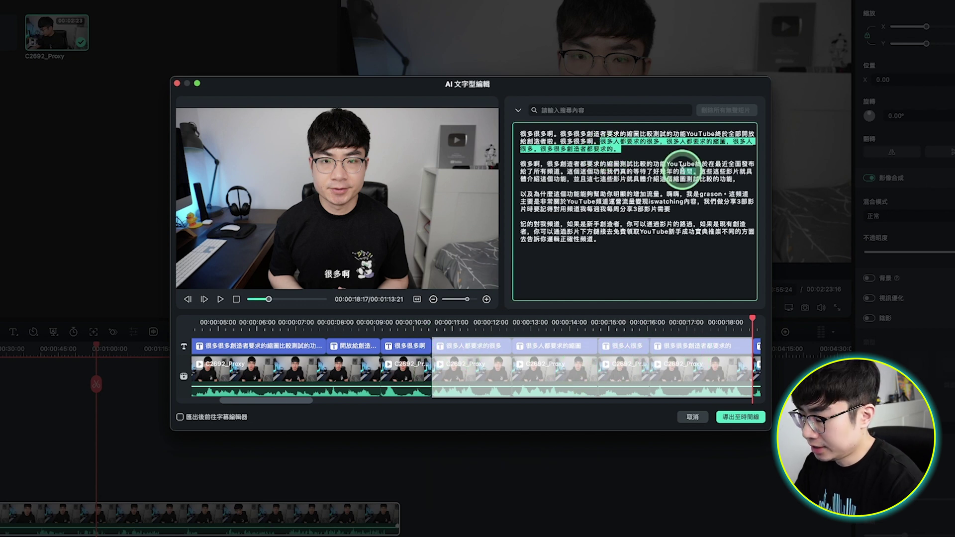
key("Delete")
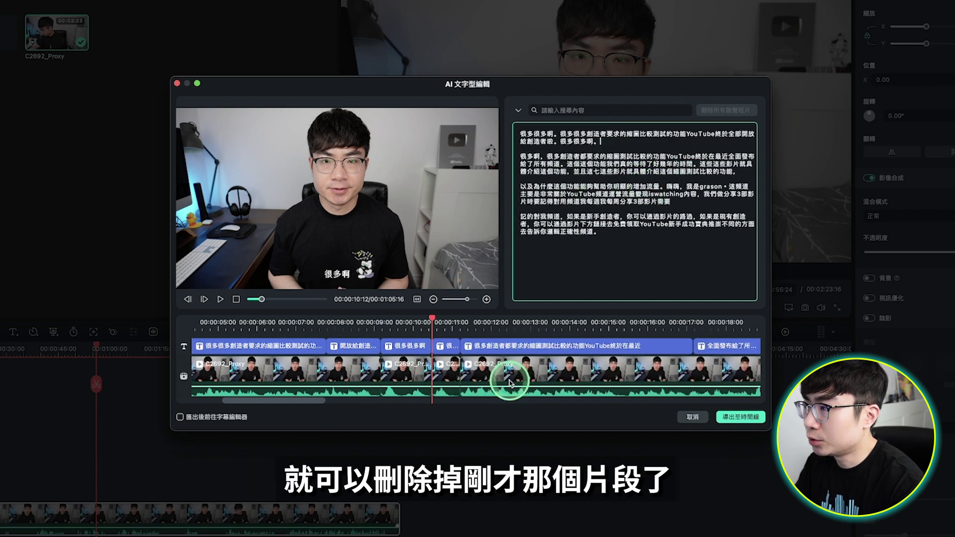
Delete the transcript's closing passage, starting at 你可以通過影片下方鏈接.
left_click_drag(600, 232, 534, 225)
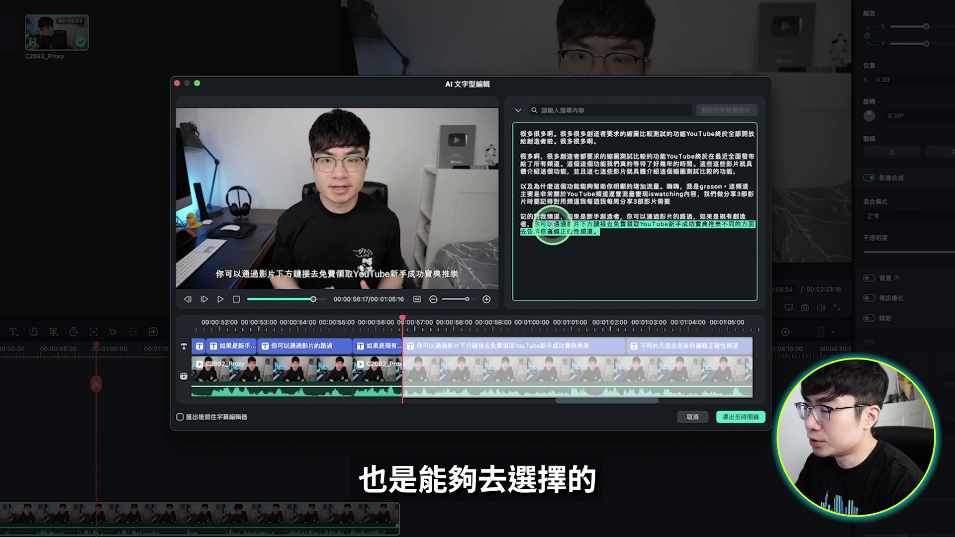
key("BackSpace")
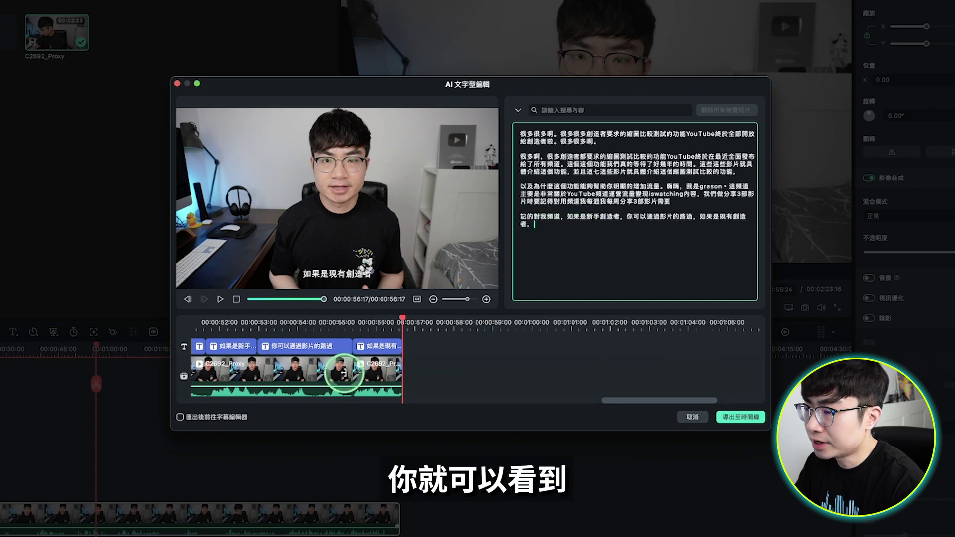
scroll(327, 371, "left", 10)
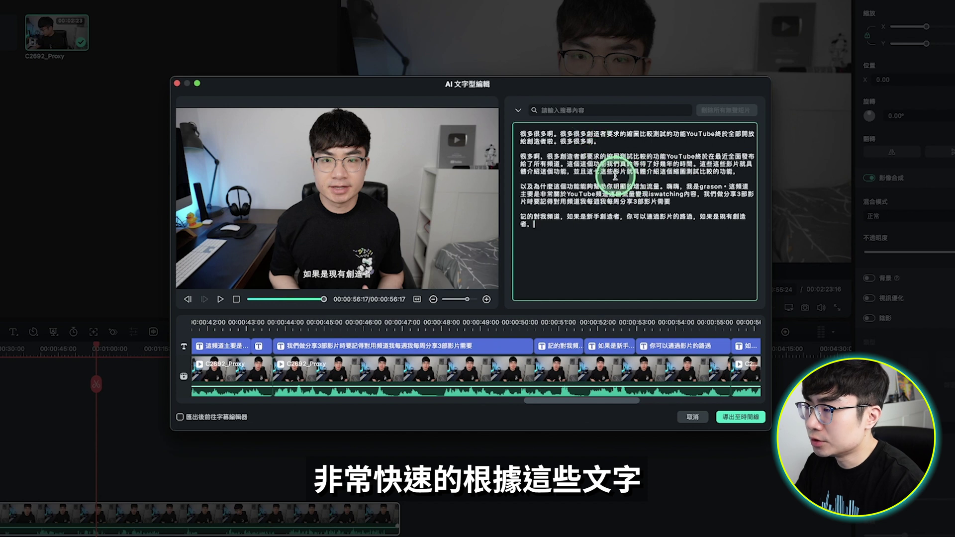
left_click(561, 113)
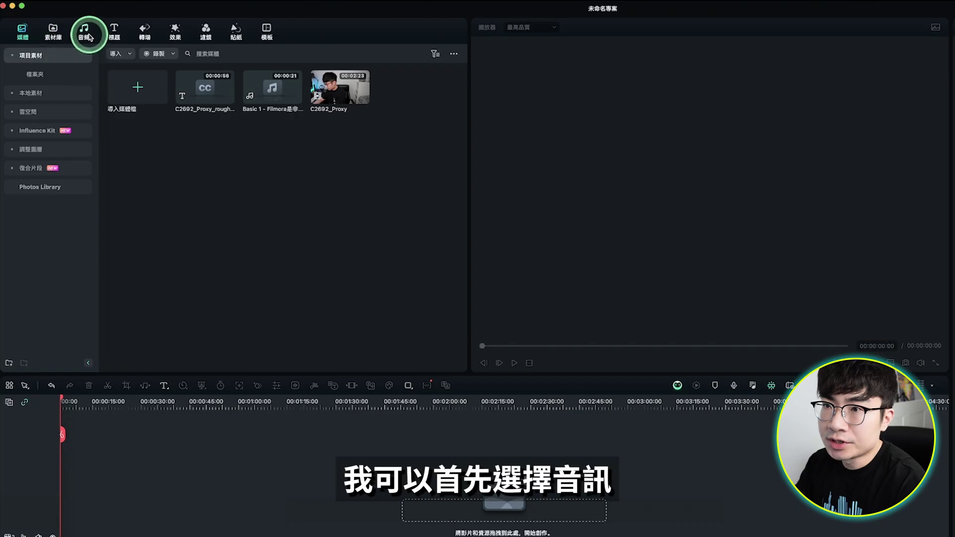
Open the AI music generator and choose 快樂 as the mood after trying other moods such as 生氣.
left_click(85, 34)
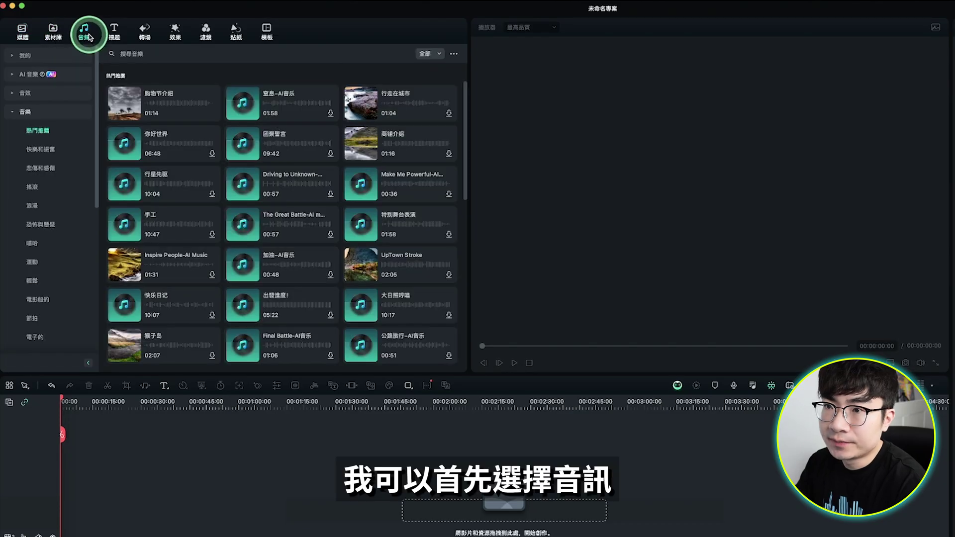
left_click(13, 76)
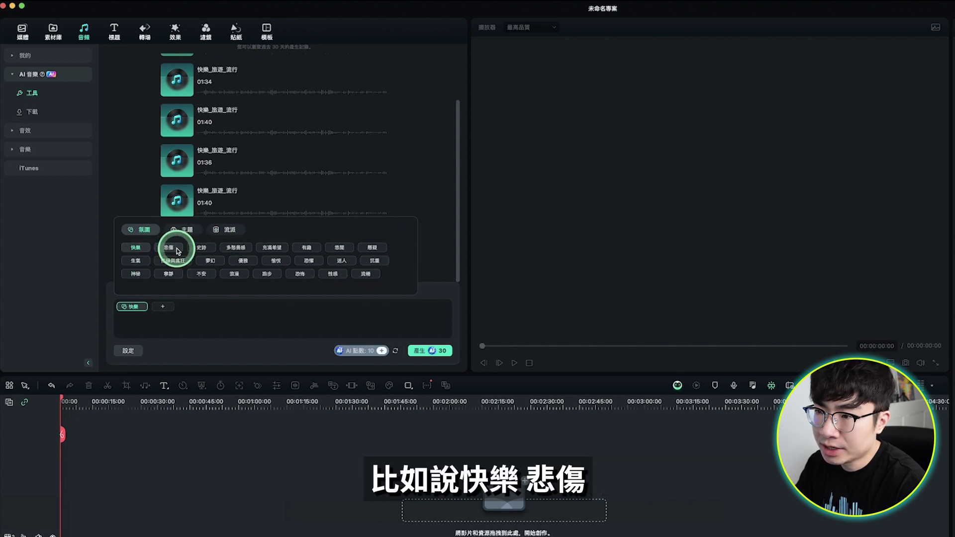
left_click(137, 258)
left_click(136, 249)
left_click(234, 247)
left_click(194, 249)
left_click(140, 262)
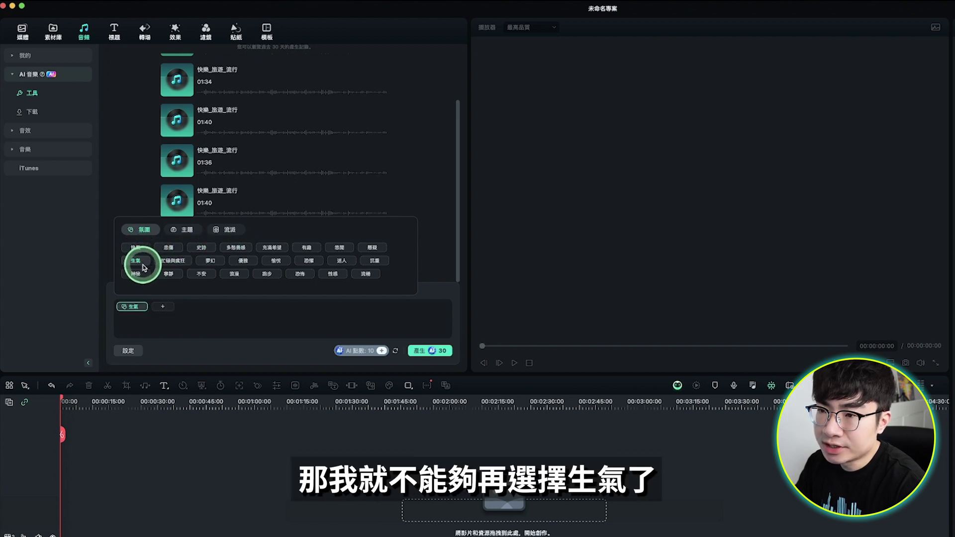
left_click(139, 249)
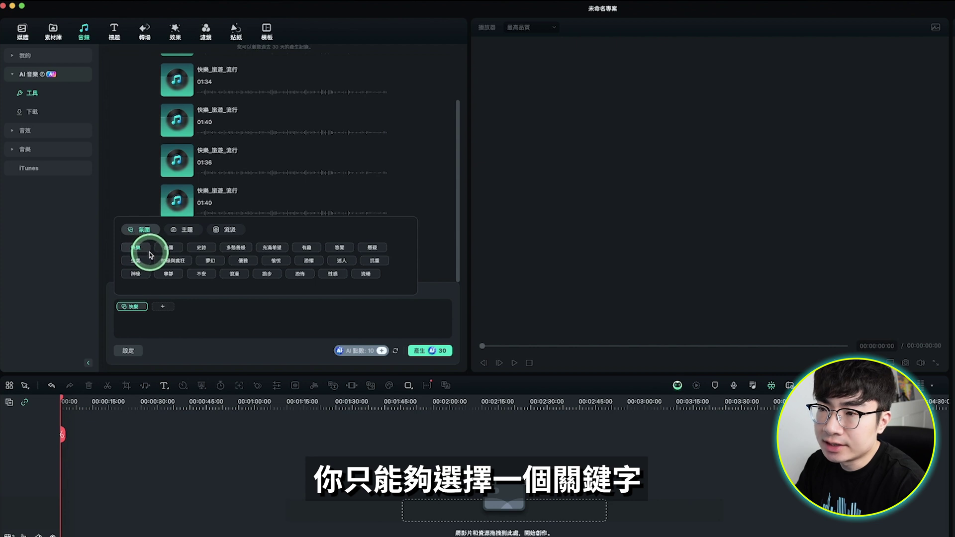
Add the theme 運動 and the genre 電子舞曲 to the music tags and open the generation settings.
left_click(188, 231)
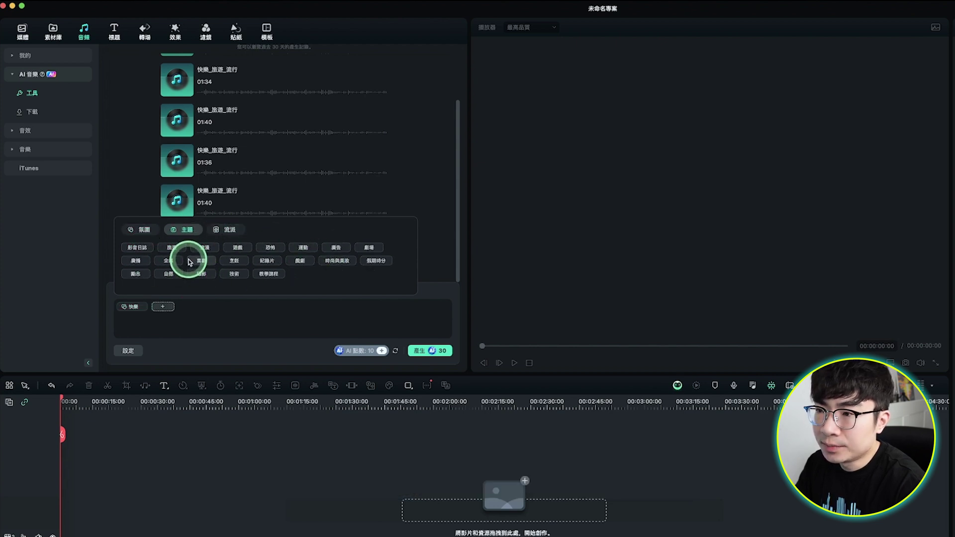
left_click(226, 230)
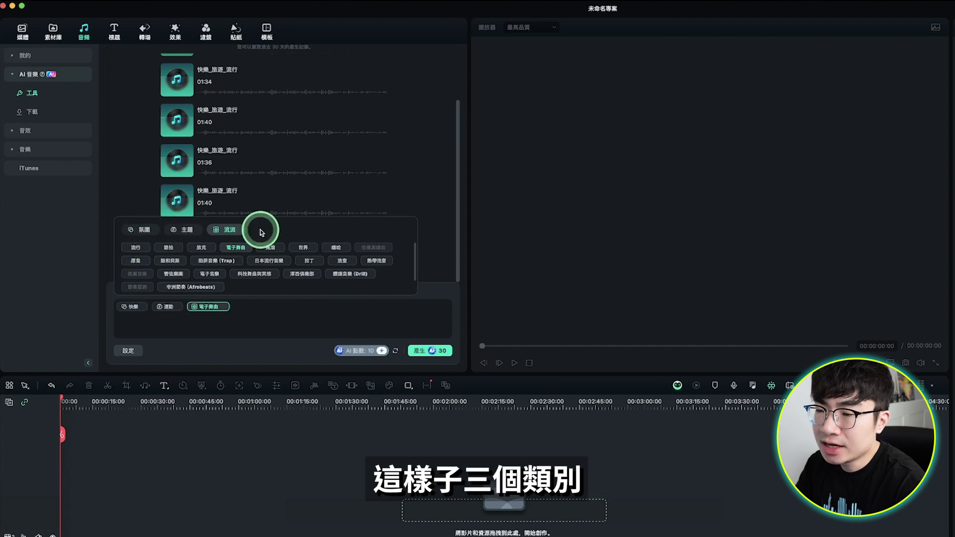
left_click(132, 351)
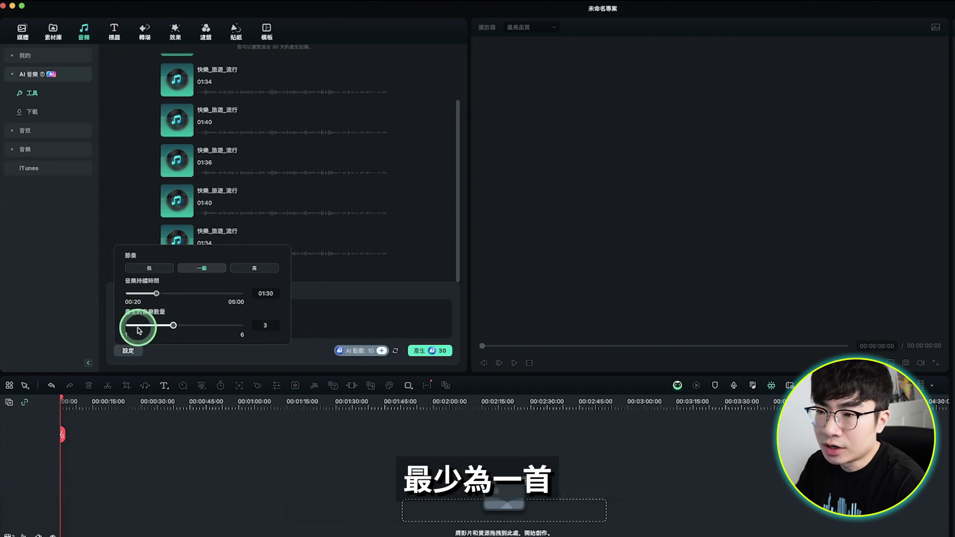
Listen to the second generated 快樂_旅遊_流行 track in the music history.
scroll(185, 85, "up", 3)
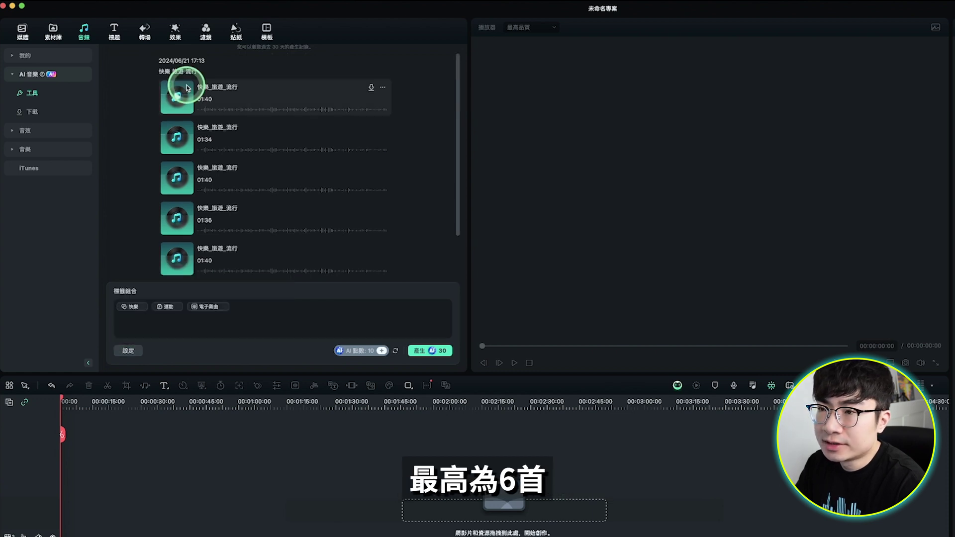
left_click(177, 140)
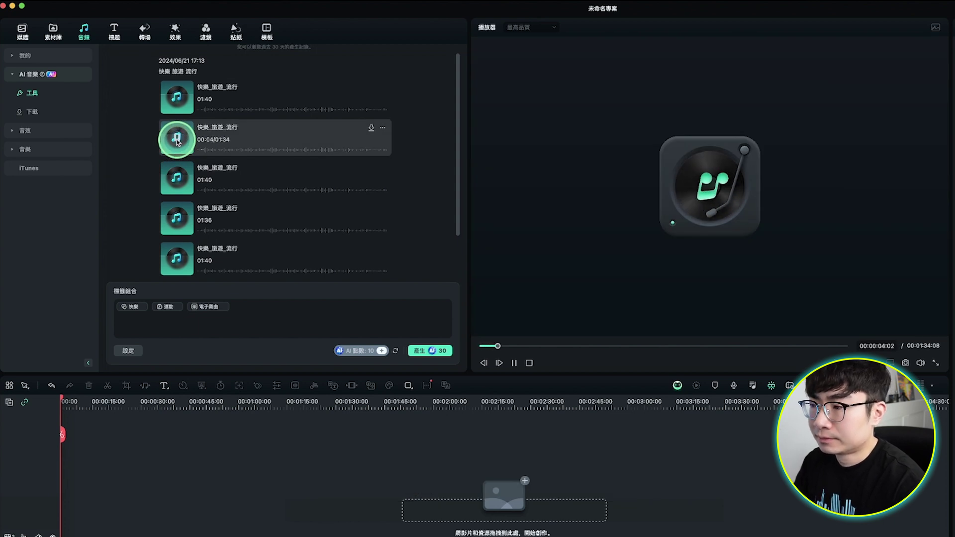
left_click(502, 319)
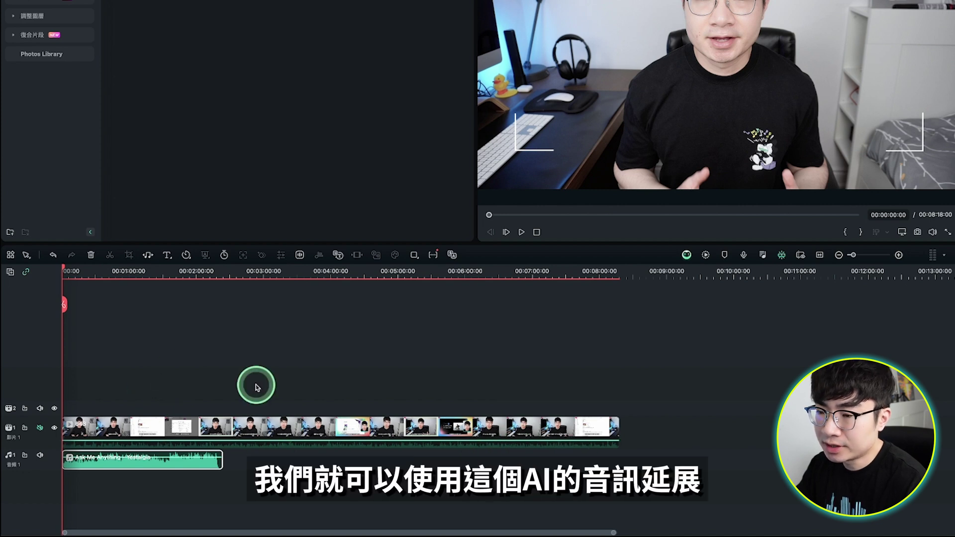
Extend the Ask Me Anything music clip with Audio Stretch to match the video's length of 00:08:18:00.
left_click(183, 460)
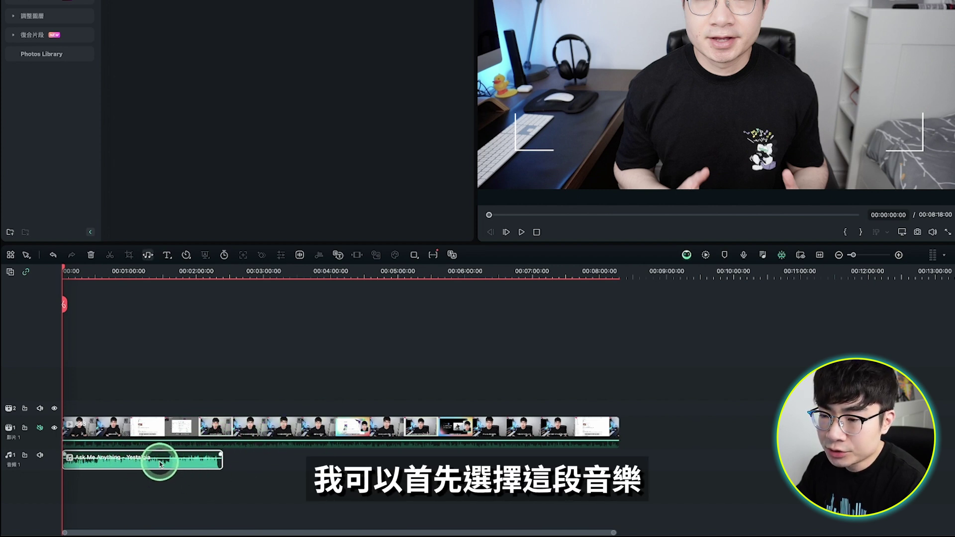
left_click(148, 255)
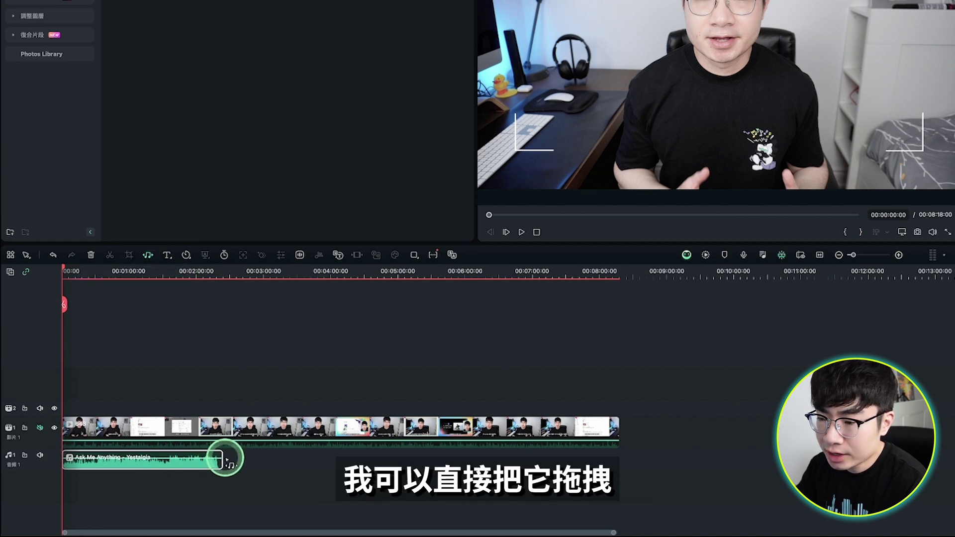
left_click_drag(223, 459, 617, 454)
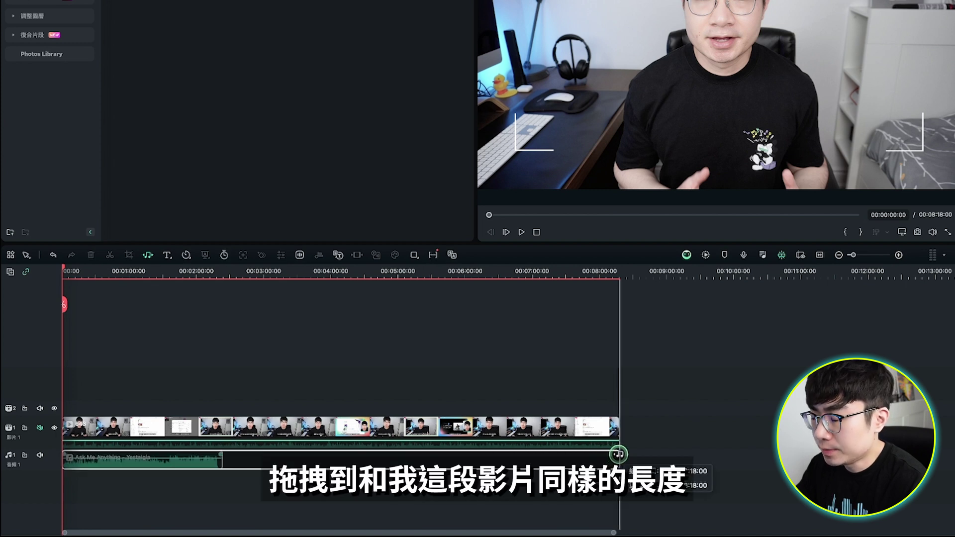
left_click_drag(618, 456, 618, 456)
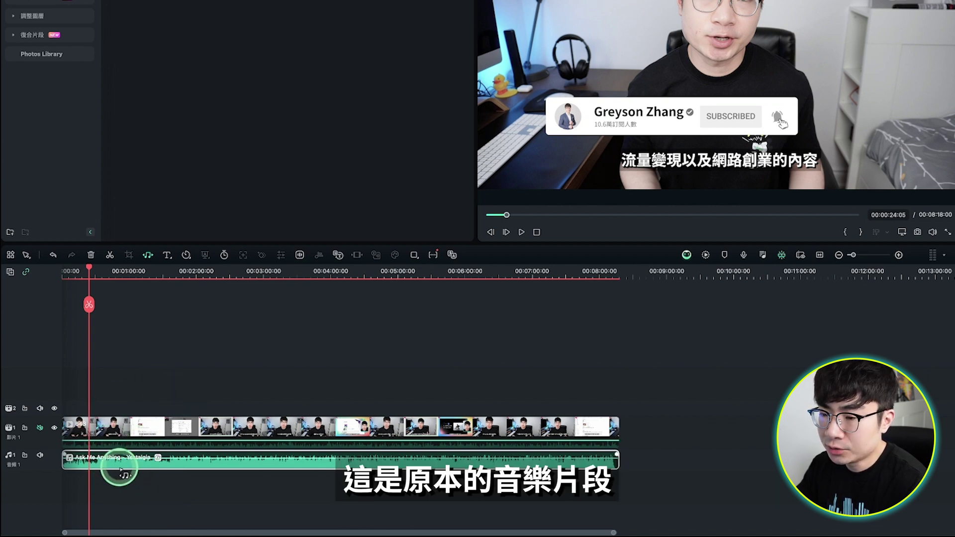
Play the music near 24 seconds and again in the extended part near 5:38 to compare them.
key("space")
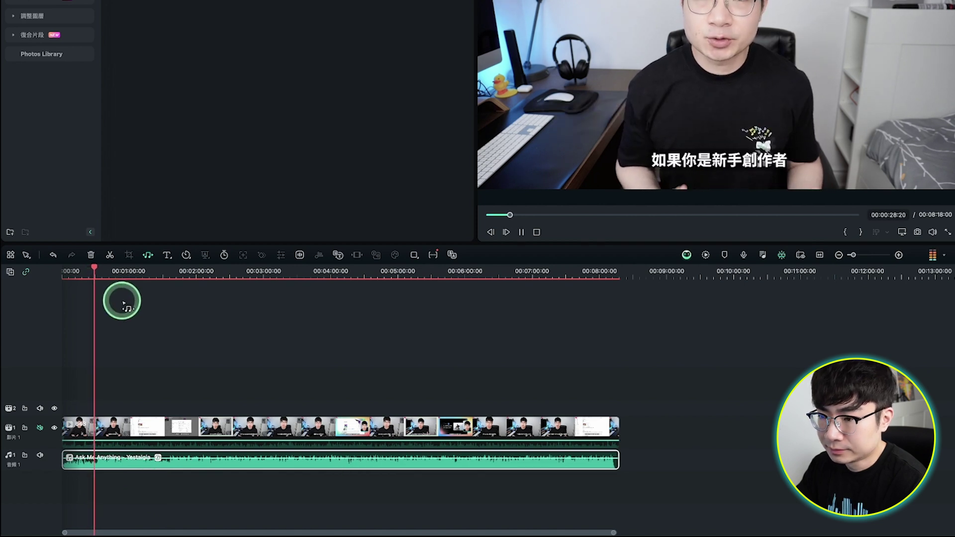
key("space")
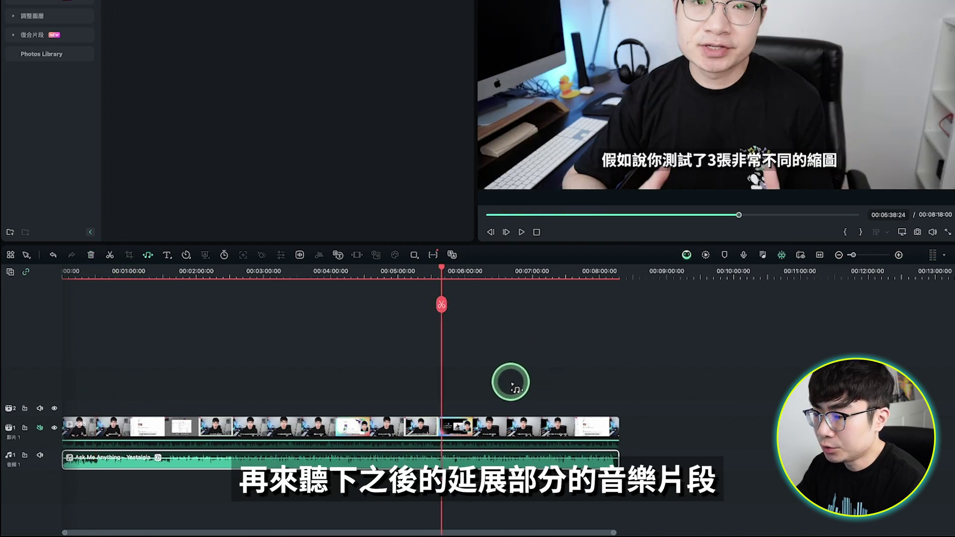
key("space")
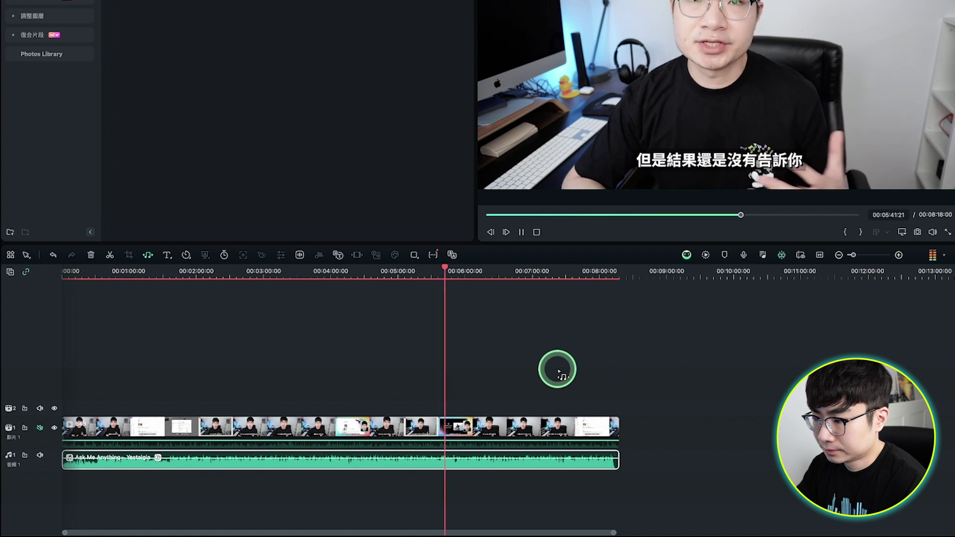
key("space")
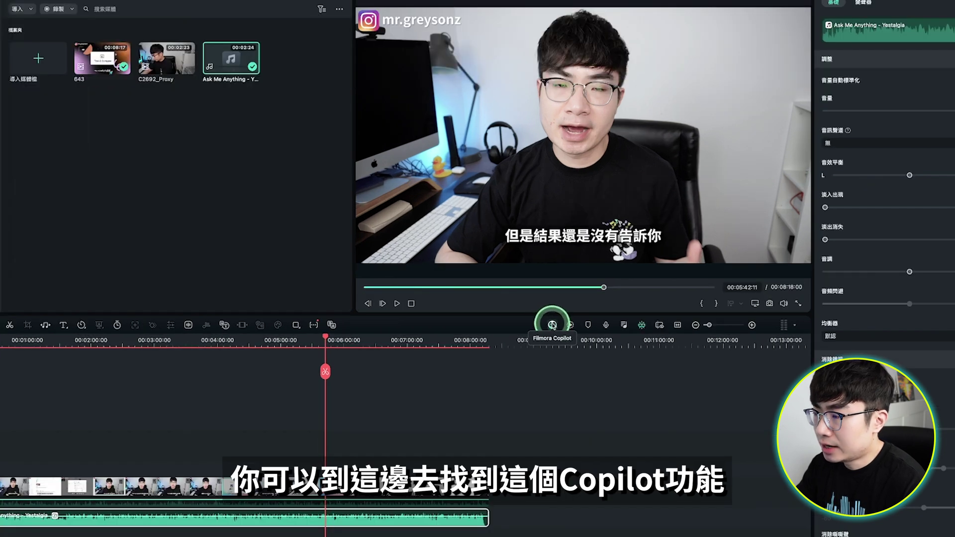
Open Filmora Copilot and ask its suggested question 什么是 Filmora？.
left_click(552, 325)
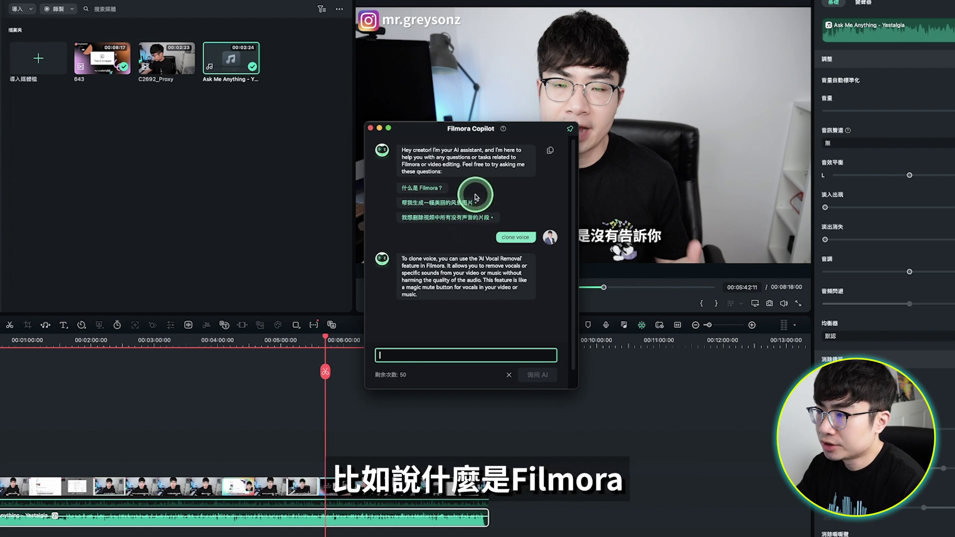
left_click(440, 188)
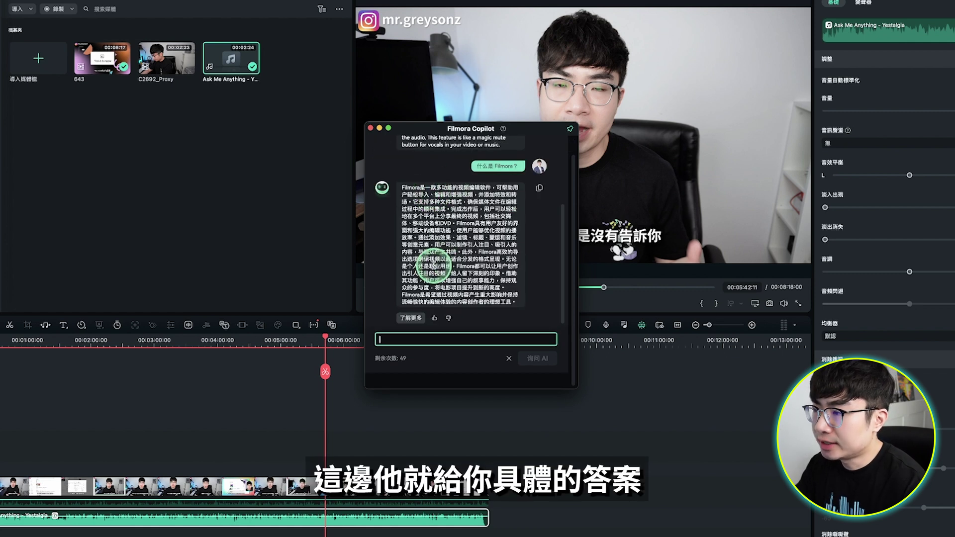
Ask Copilot to generate a beautiful landscape picture using its suggested question, and open the AI Image tool it offers.
scroll(468, 249, "up", 5)
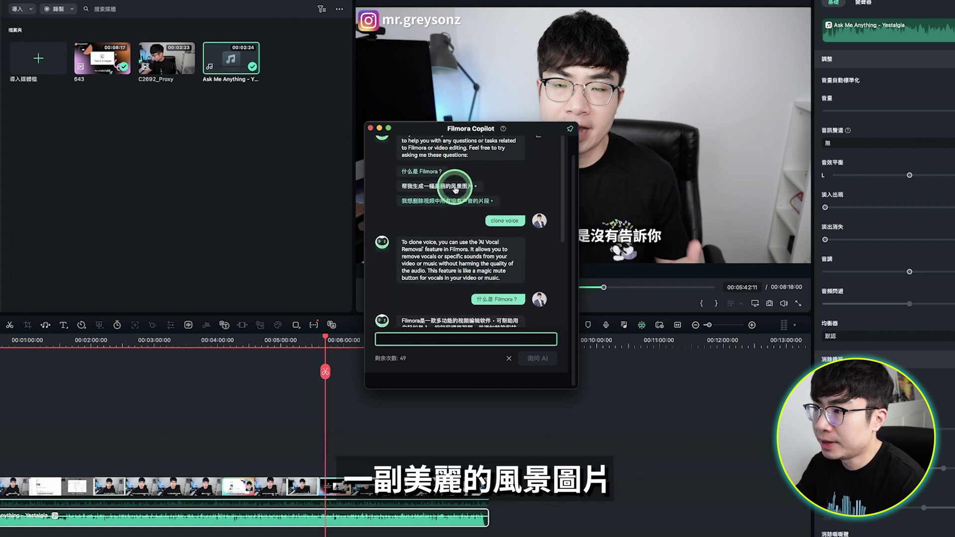
left_click(447, 185)
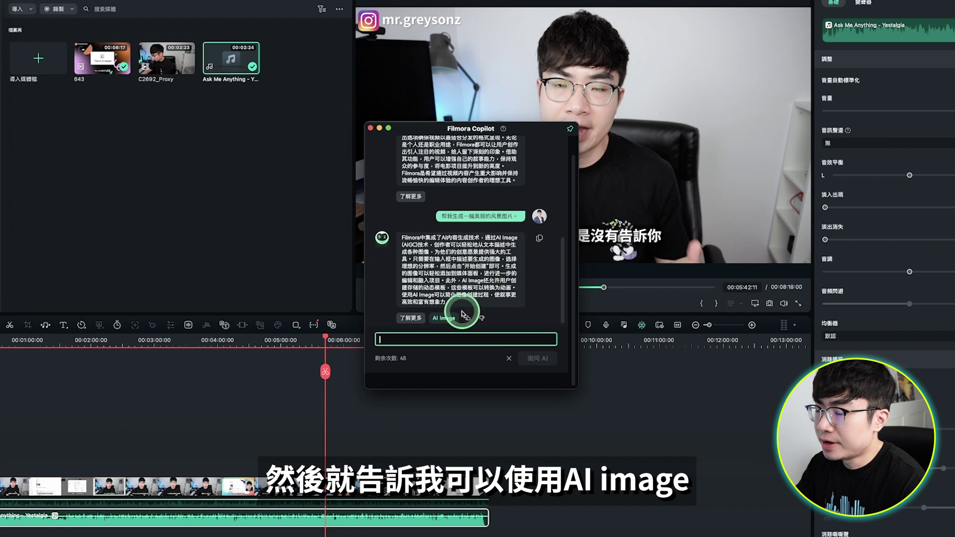
left_click(443, 318)
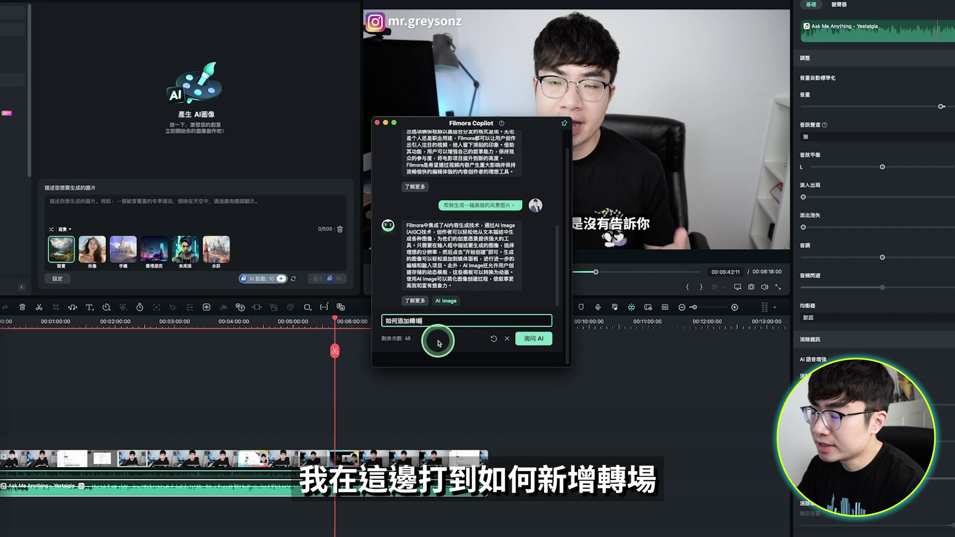
Ask Copilot 如何添加轉場, show its suggested transitions, and preview Transition 01 and Transition 02.
left_click(540, 340)
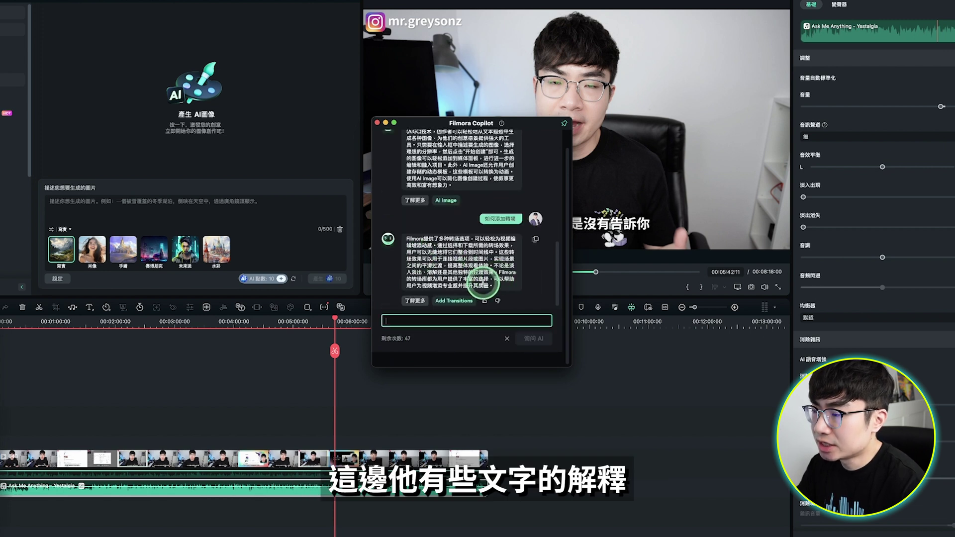
left_click(454, 302)
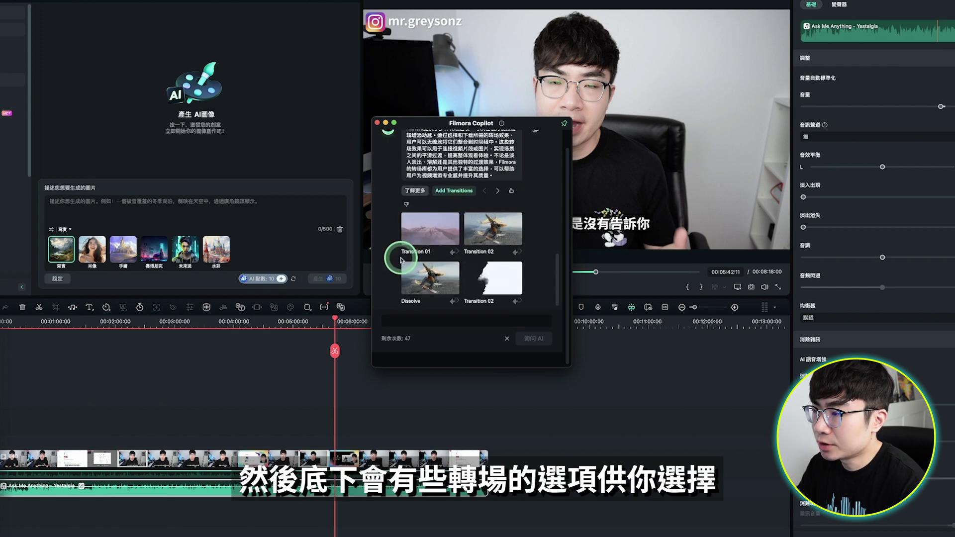
left_click(190, 212)
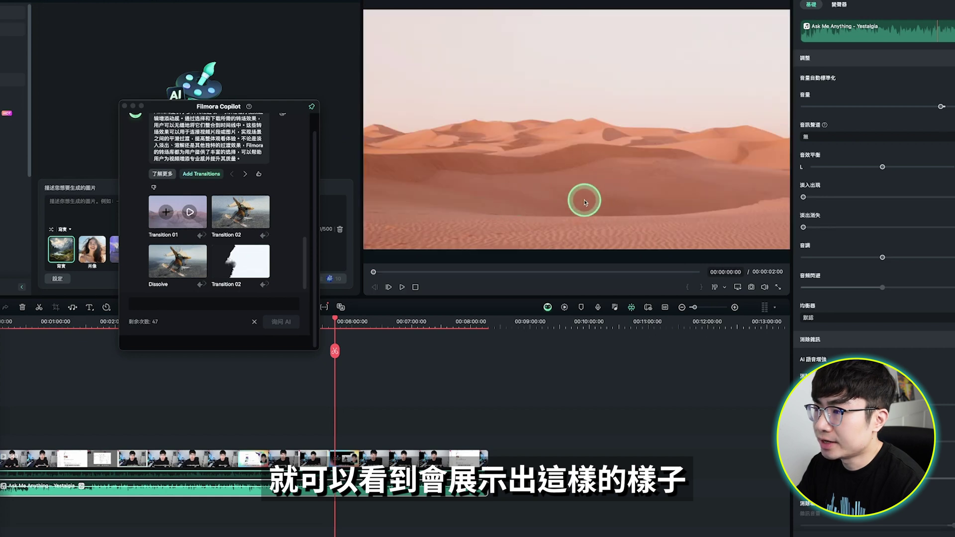
left_click(252, 212)
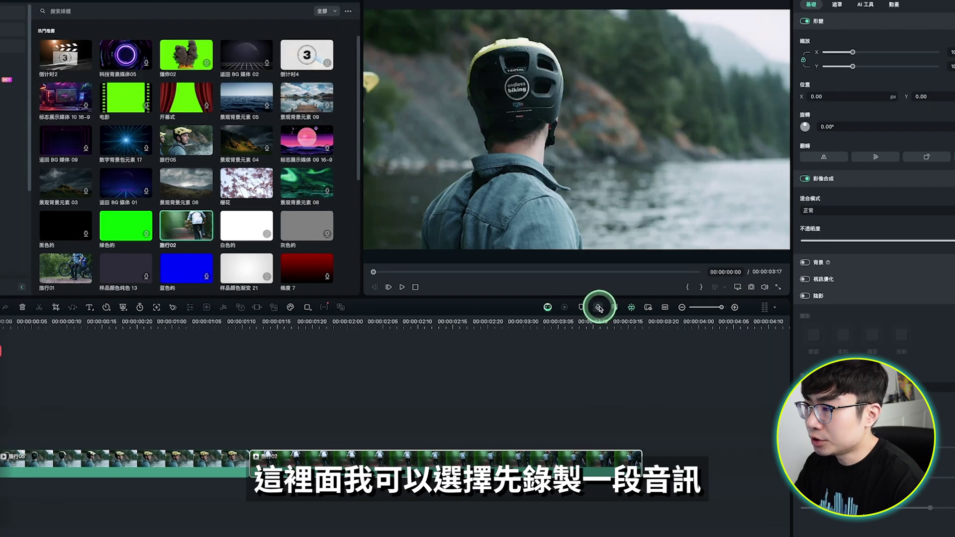
Record a voiceover from the built-in microphone with a 3-second countdown and play it back with the footage.
left_click(599, 308)
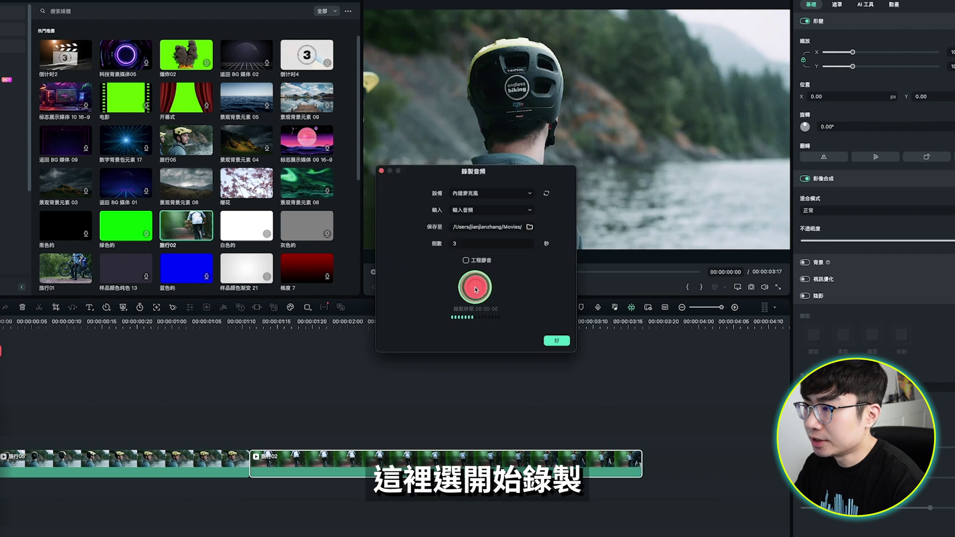
left_click(475, 289)
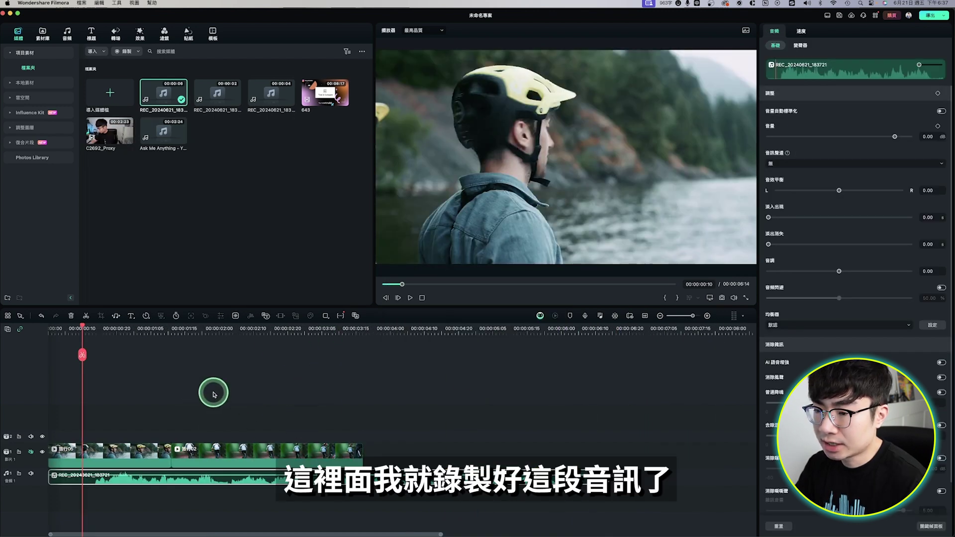
key("space")
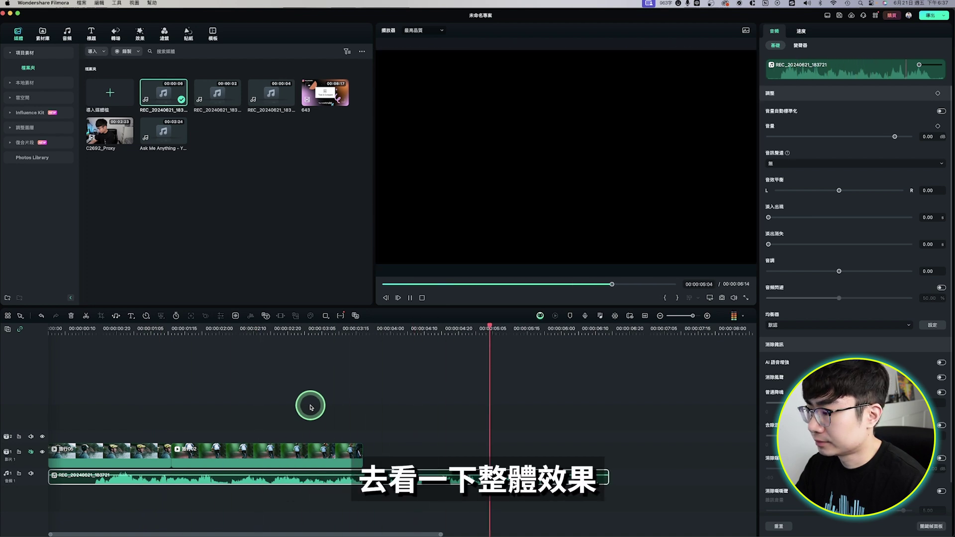
key("space")
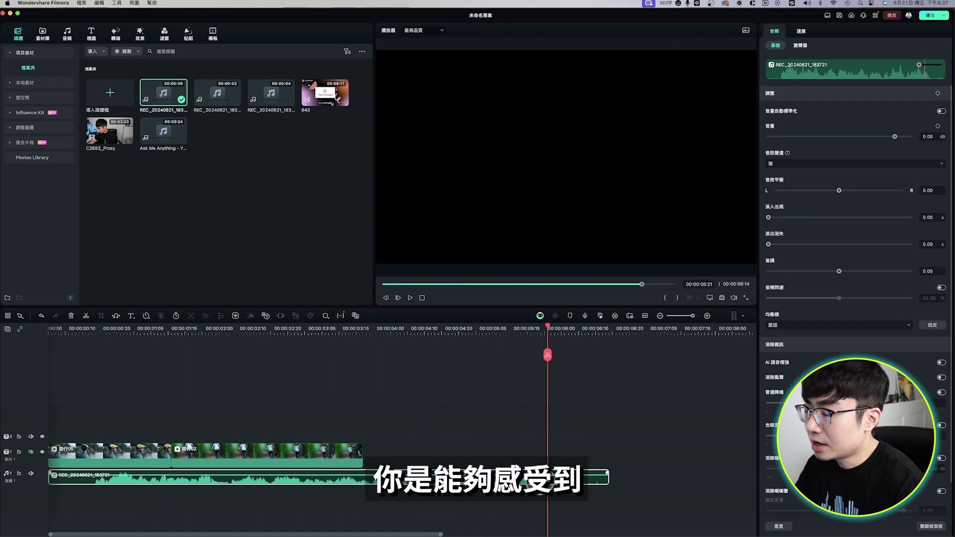
Turn on AI 語音增強 for the voice recording and play it again from near the beginning.
left_click(537, 470)
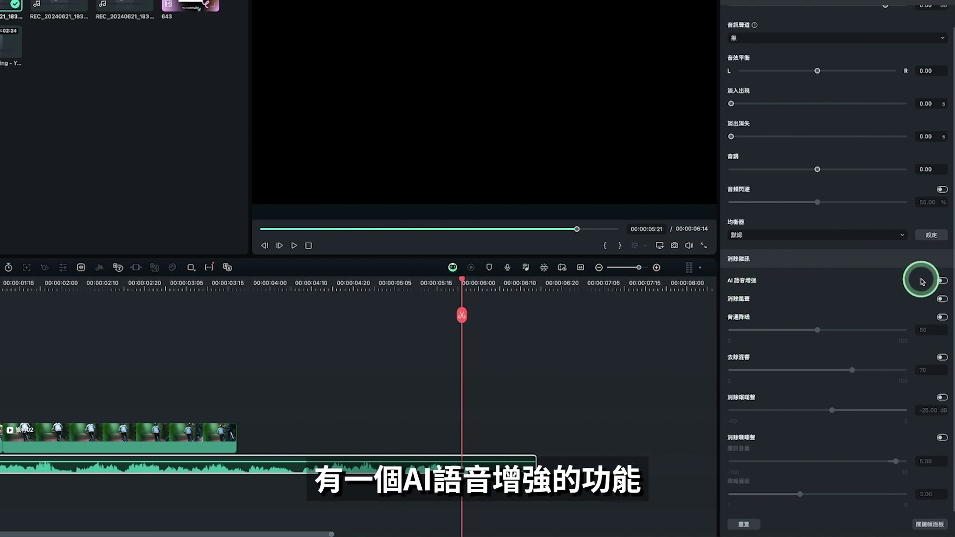
left_click(942, 282)
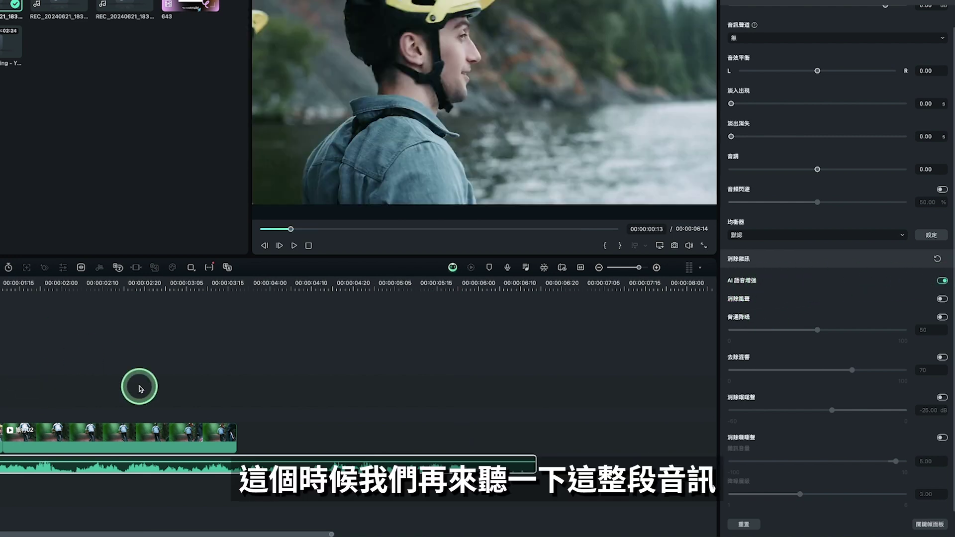
key("super+equal")
key("space")
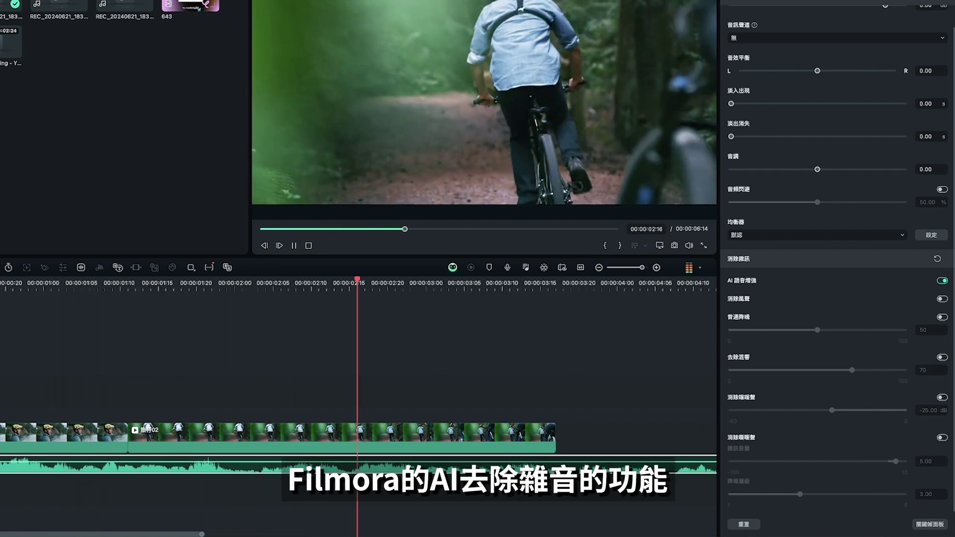
key("space")
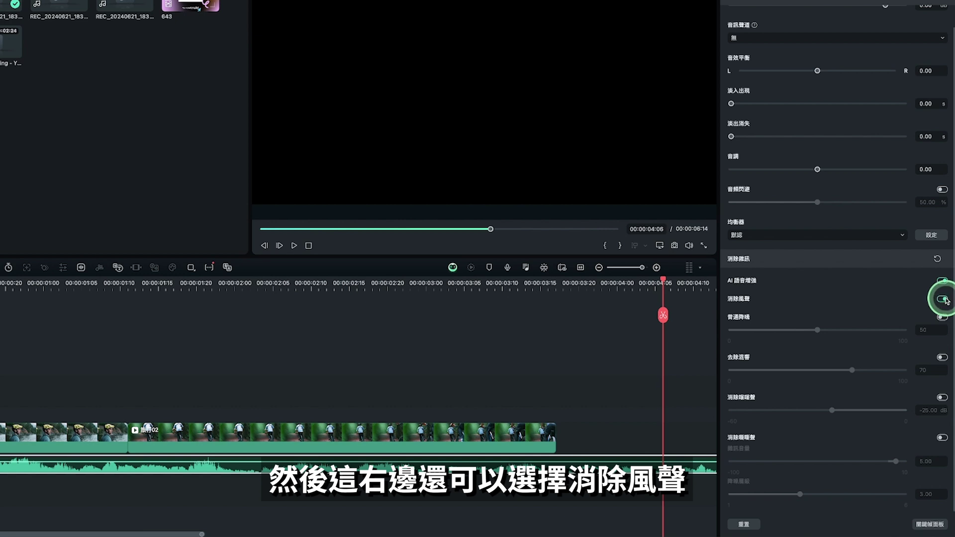
Turn on 消除風聲 for the recording and try the 普通降噪 and 消除嘶嘶聲 noise-removal options.
left_click(942, 318)
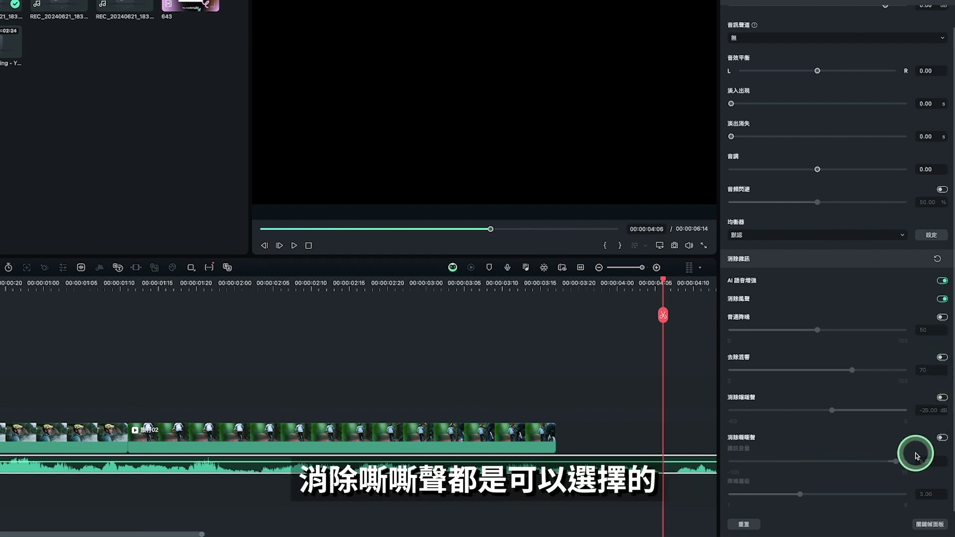
left_click(943, 437)
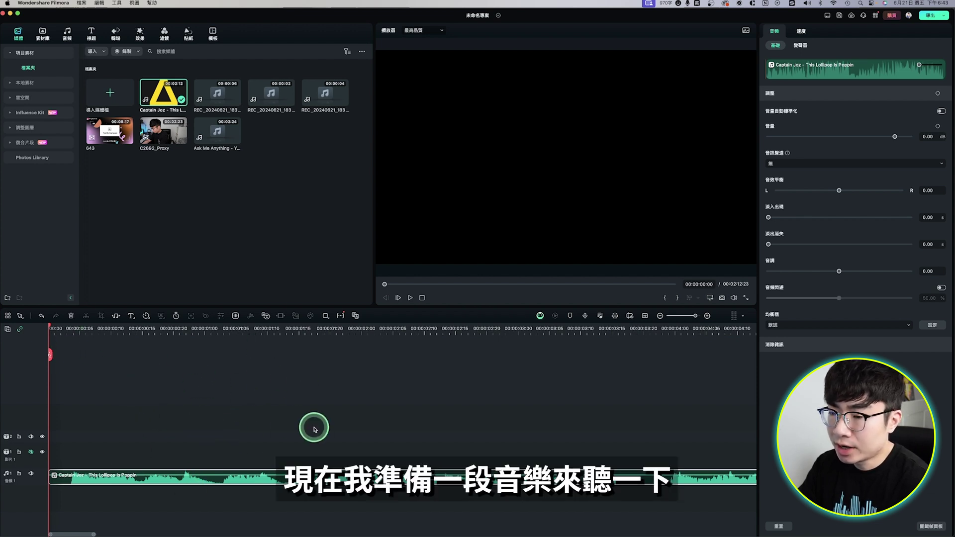
Split the song This Lollipop Is Poppin into vocals and background music with AI 人聲移除工具 and play back the separate tracks.
key("space")
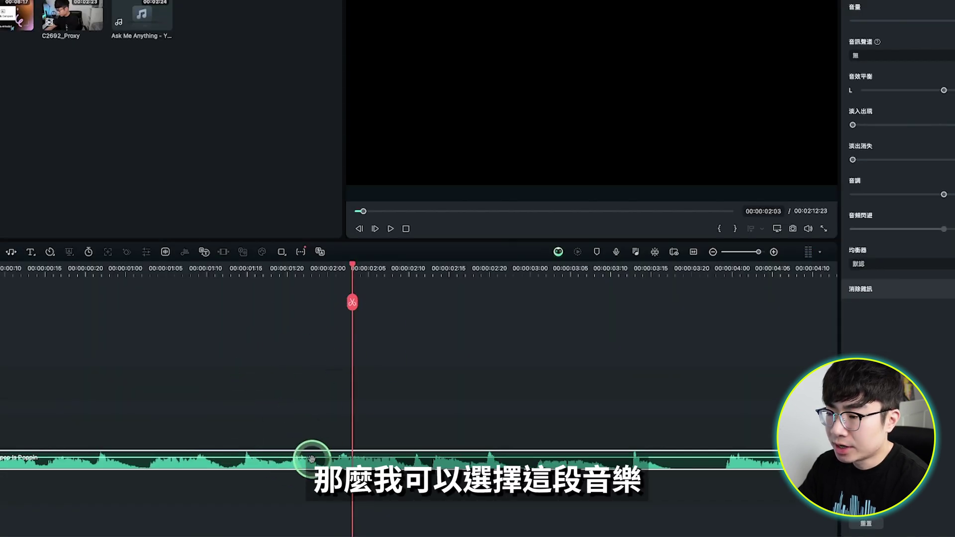
right_click(305, 464)
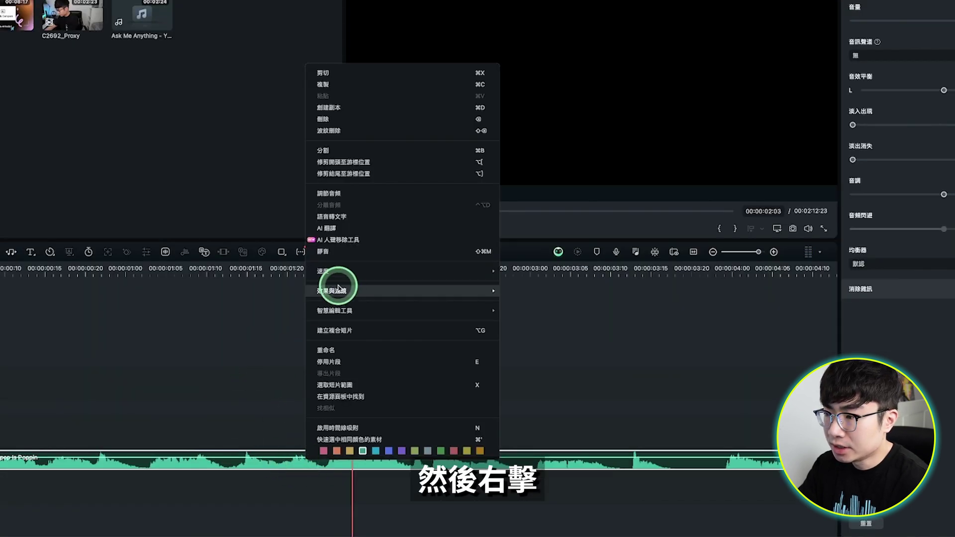
left_click(381, 238)
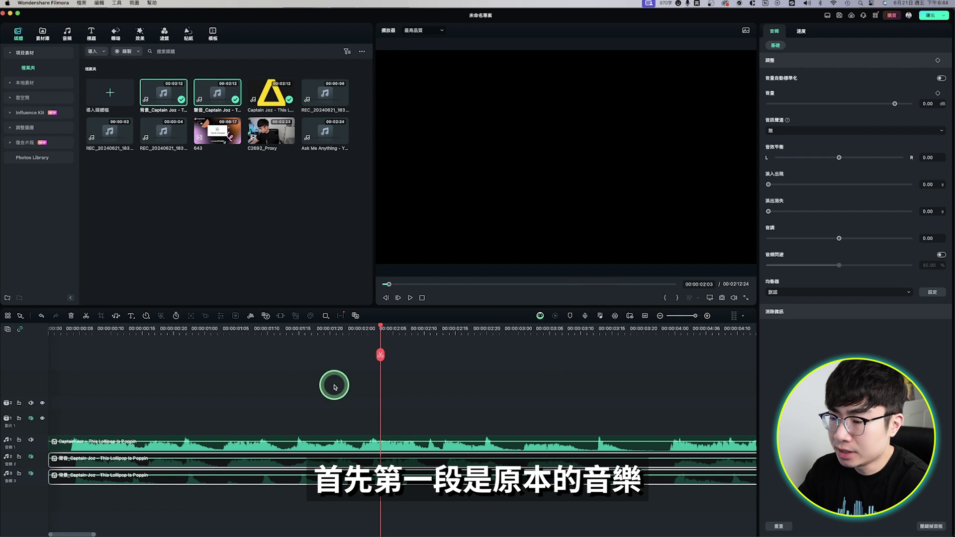
key("space")
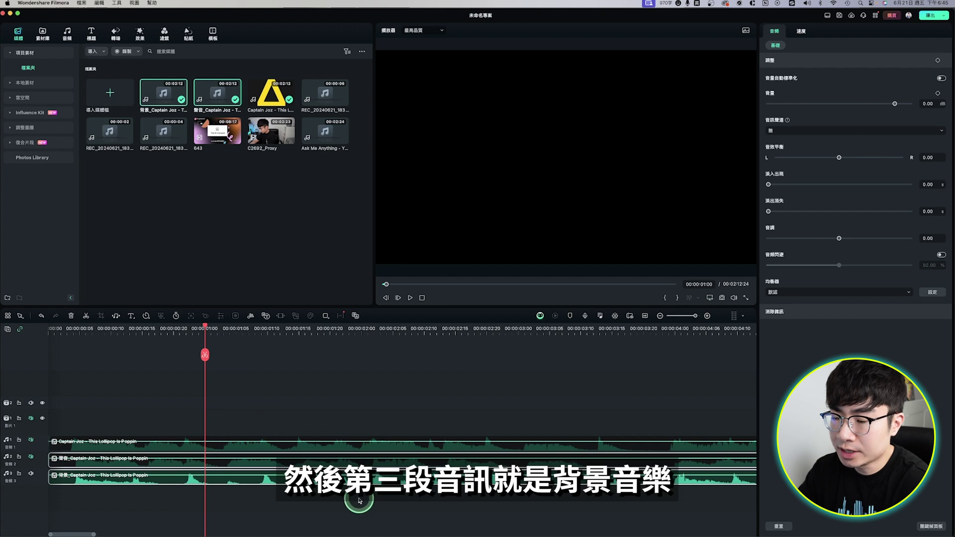
key("space")
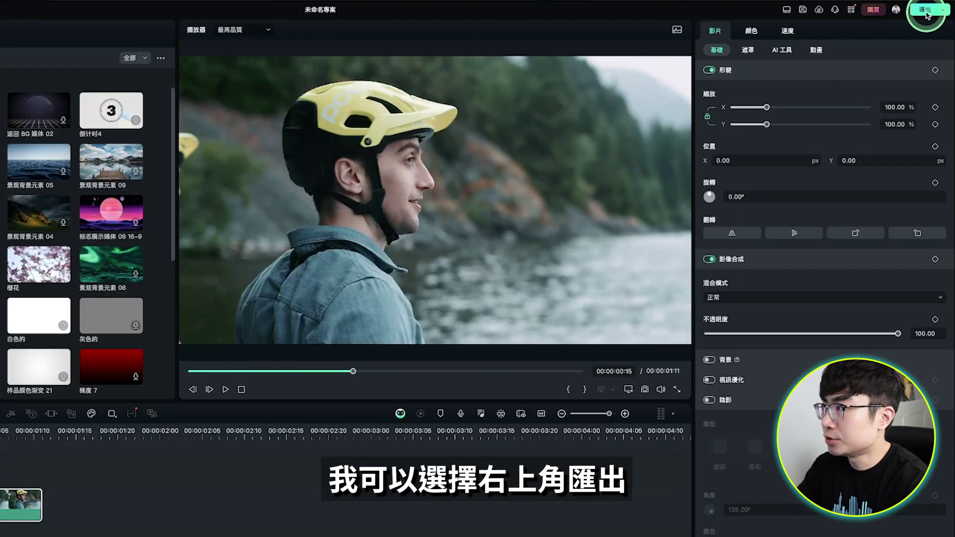
Open the thumbnail settings of the video export and look at both the 從影片 and 從本機 image sources.
left_click(926, 13)
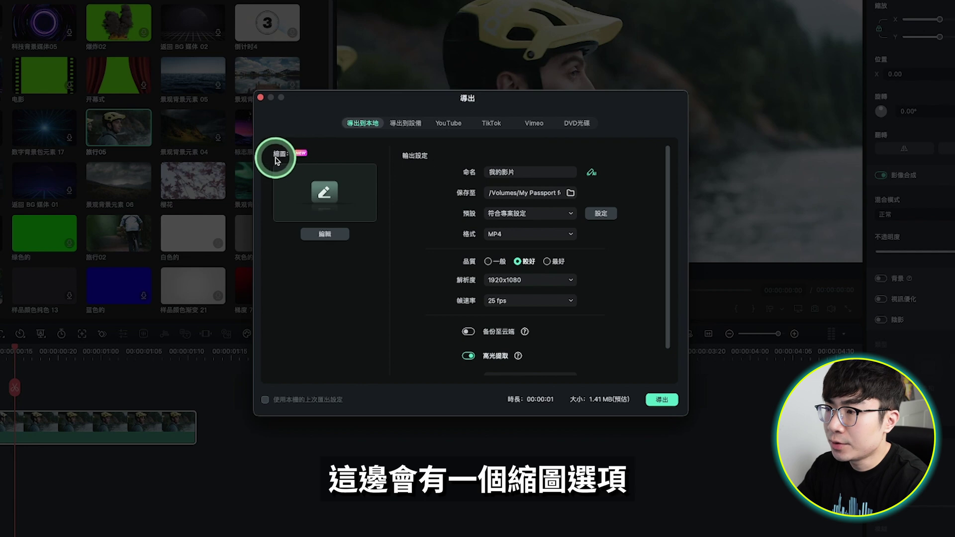
left_click(331, 239)
left_click(511, 369)
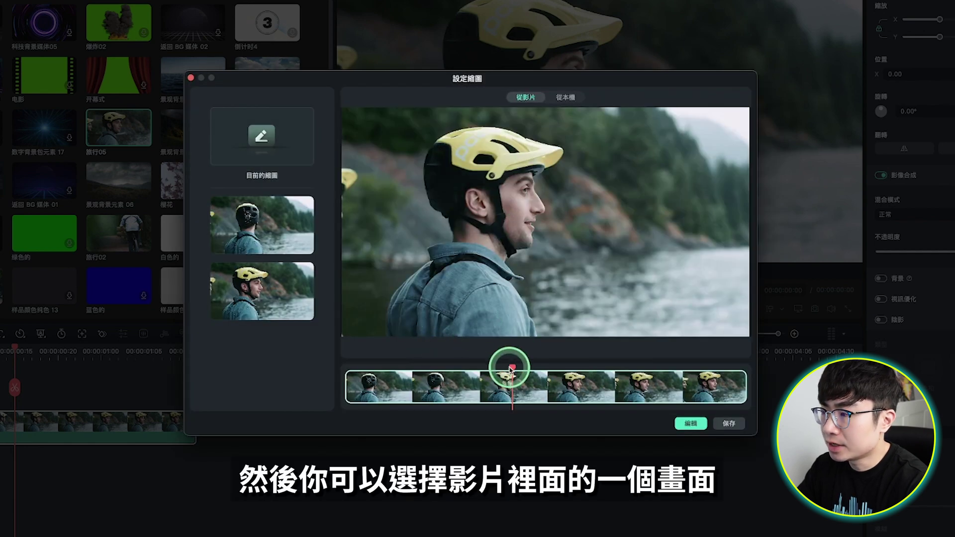
left_click(563, 97)
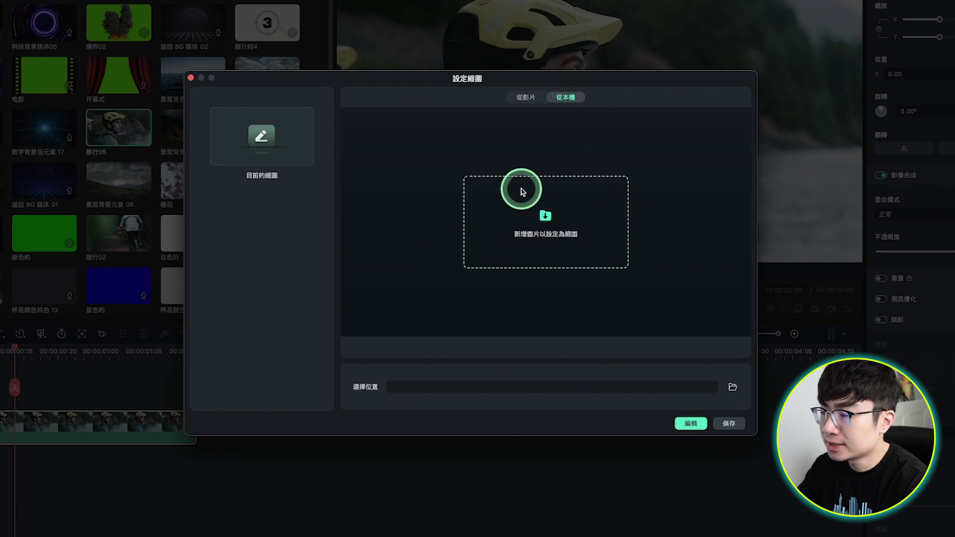
left_click(523, 97)
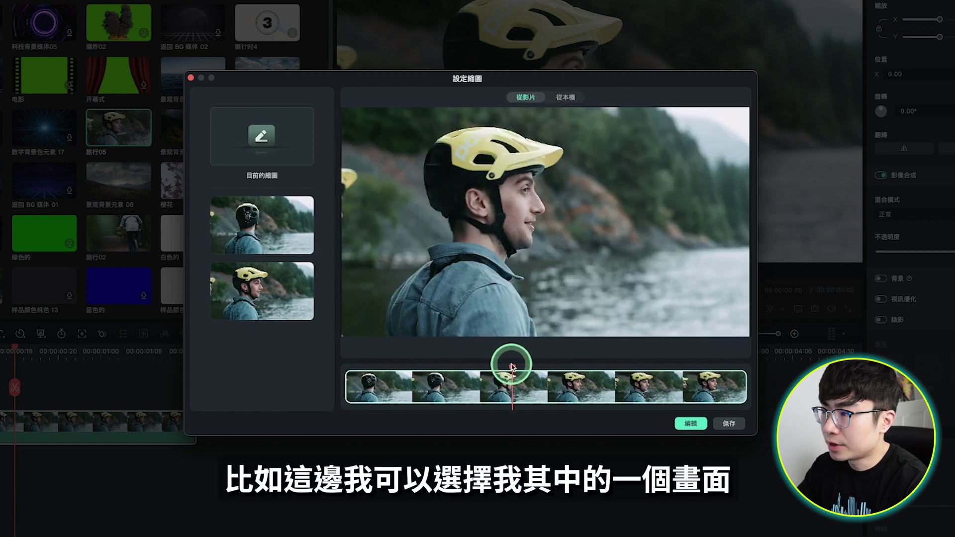
Choose the second suggested video frame as the thumbnail, open it for editing, and apply the Vlog template 旅程日記.
left_click_drag(512, 367, 513, 367)
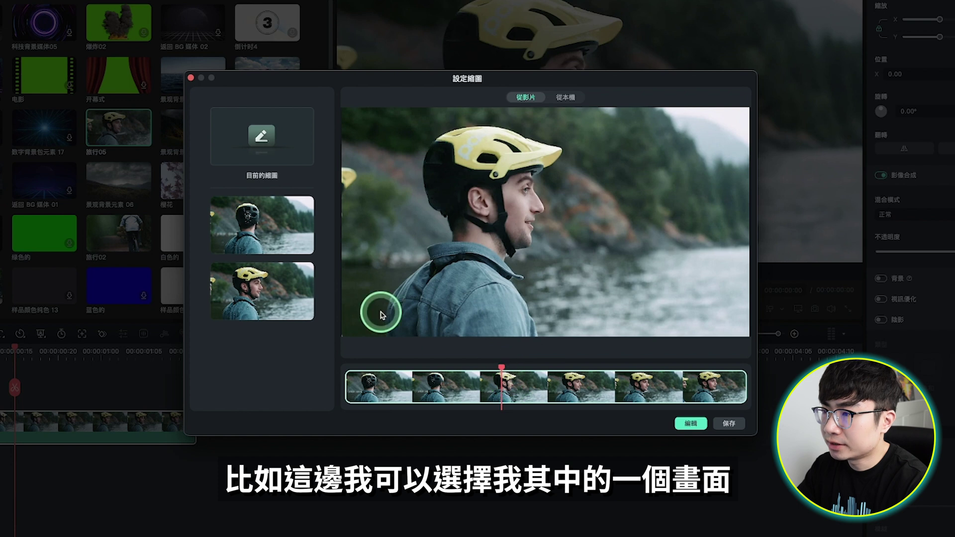
left_click(288, 299)
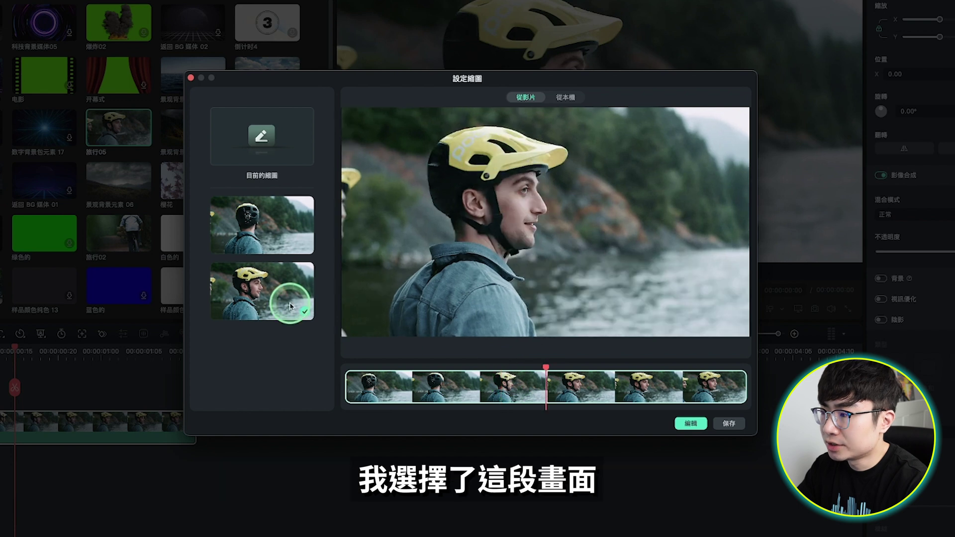
left_click(687, 423)
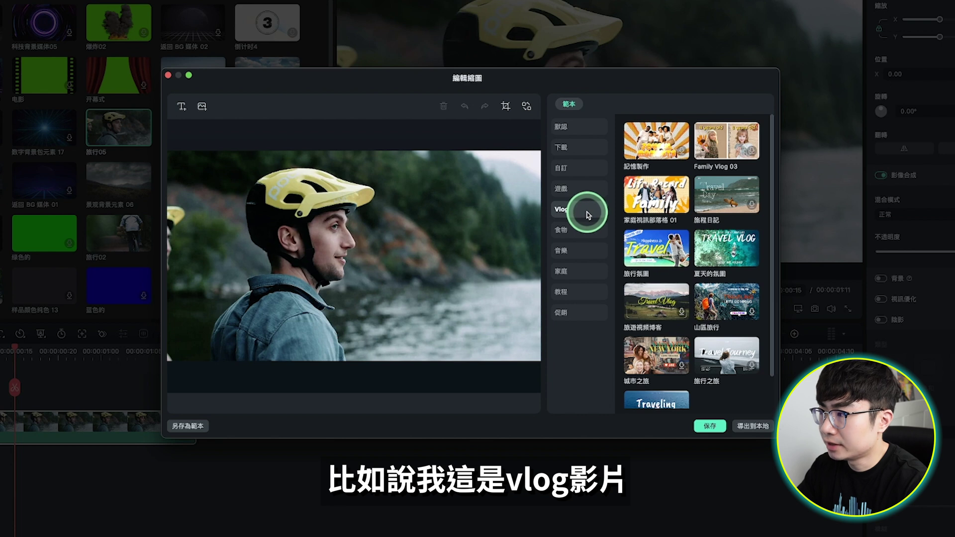
left_click(722, 198)
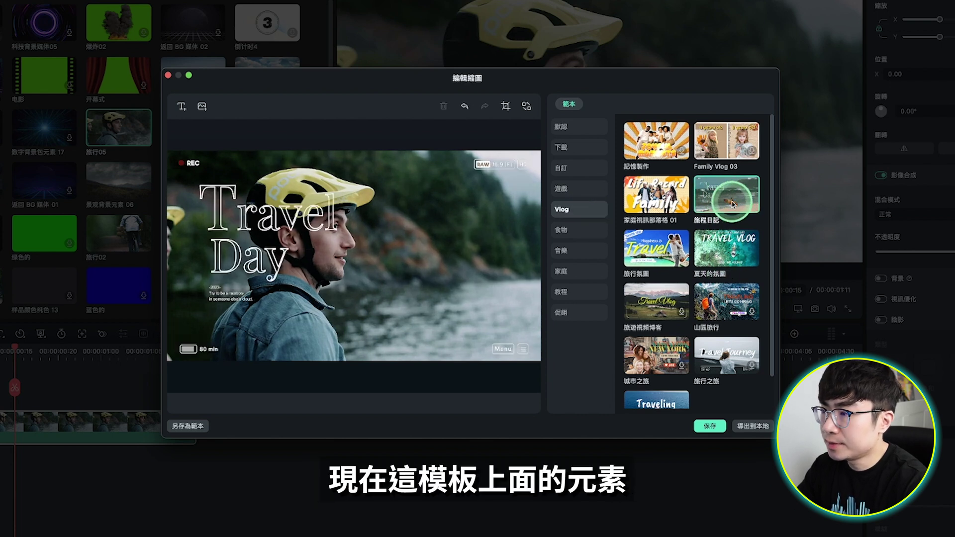
Change the thumbnail title to Enjoy Nature, place it in front of the man's face over the water, and give it the glowing blue preset.
left_click(242, 236)
left_click_drag(250, 239, 430, 241)
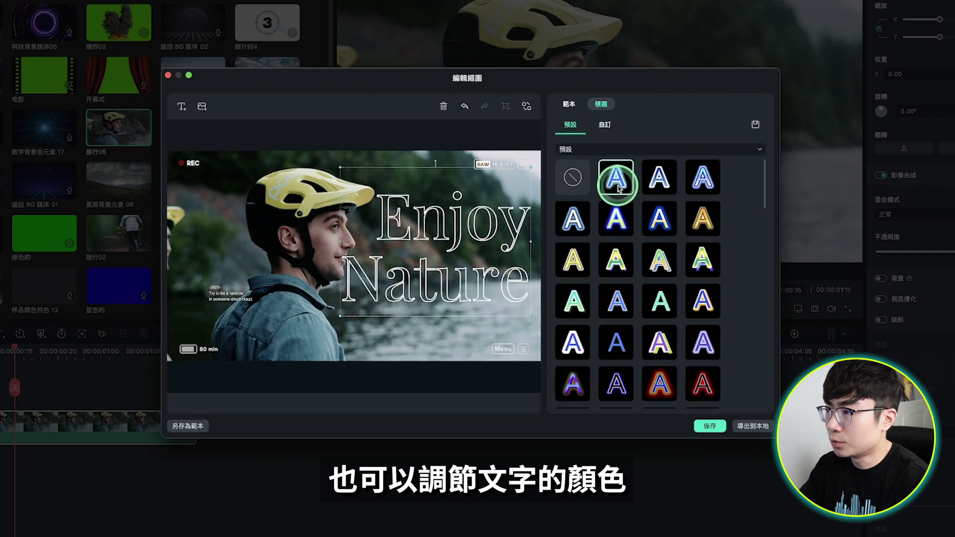
left_click(617, 185)
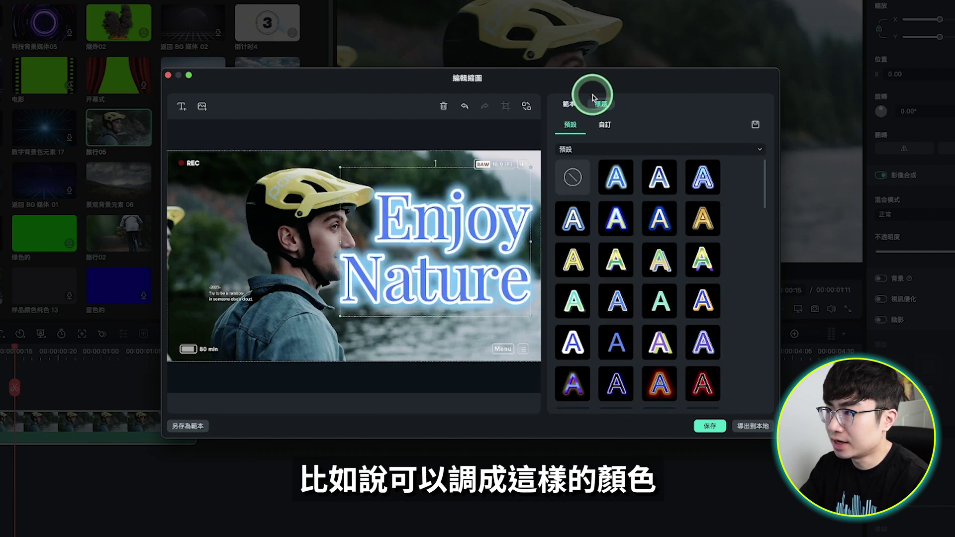
Browse the thumbnail templates in the 食物 and 音樂 categories.
left_click(569, 105)
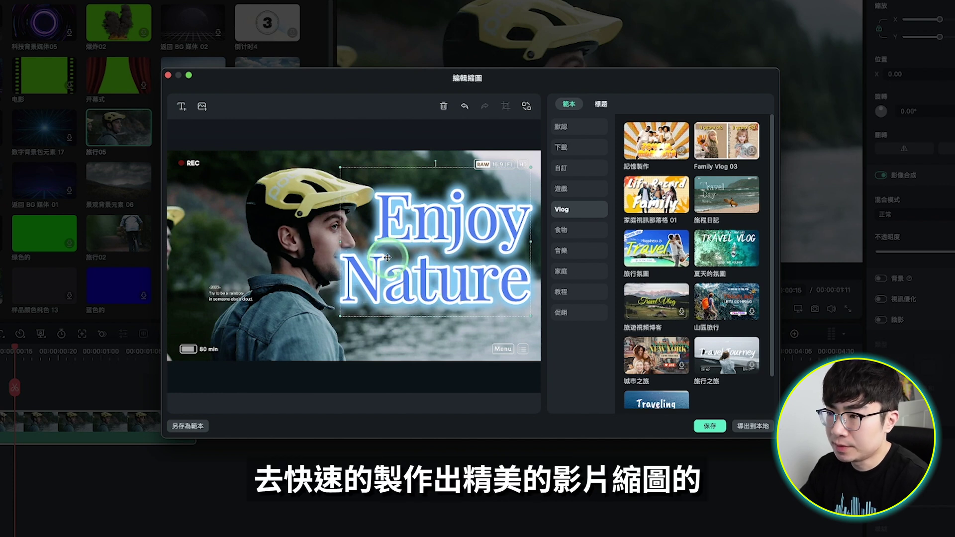
left_click(584, 231)
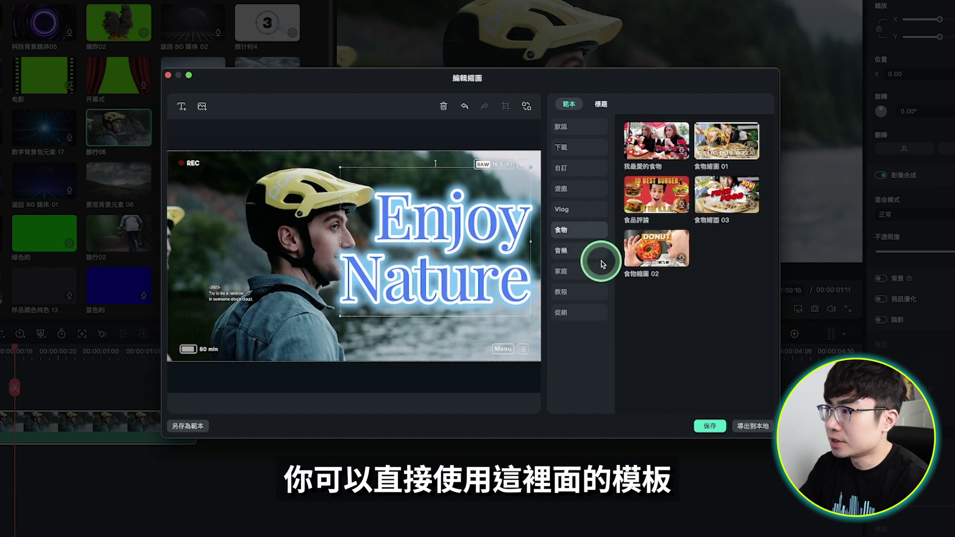
left_click(569, 250)
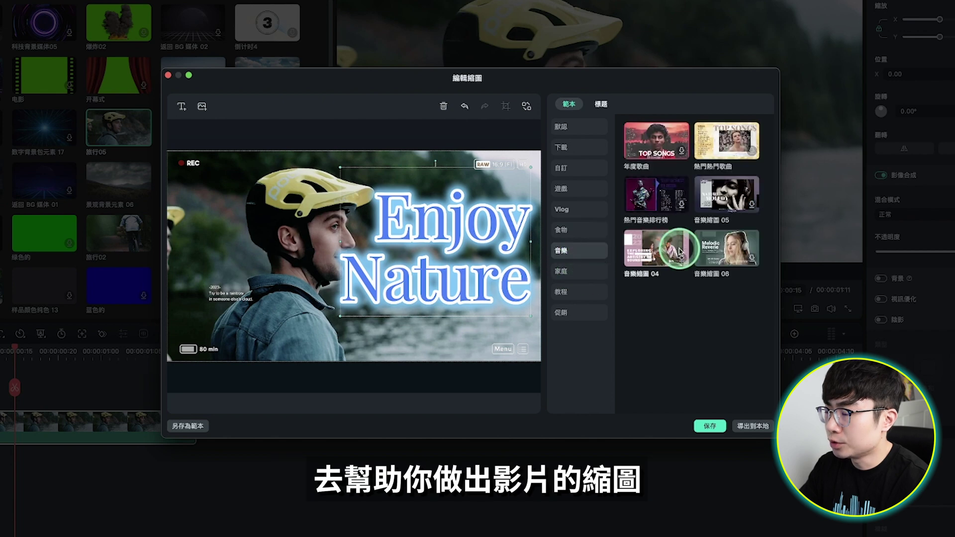